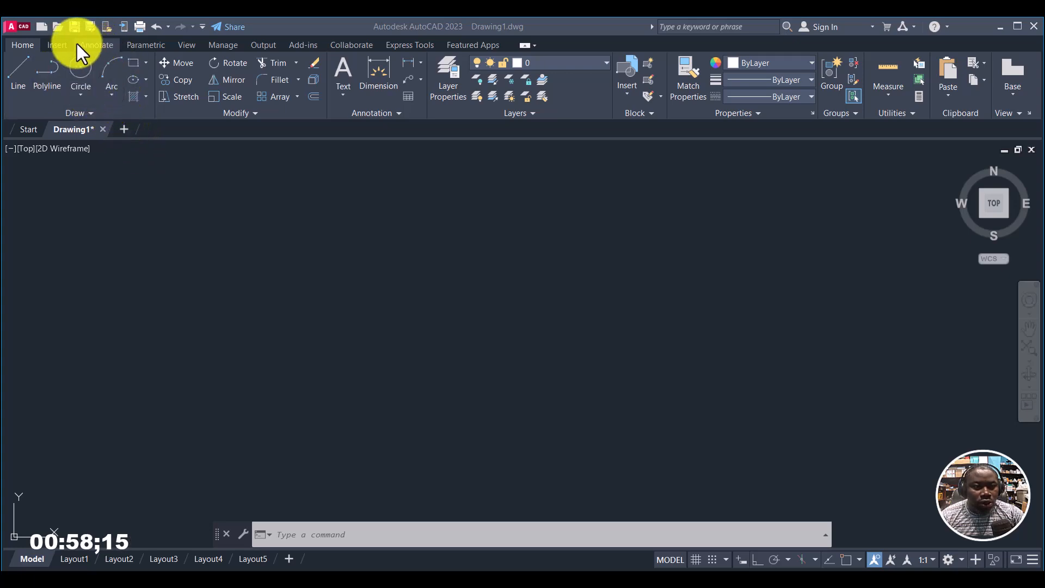
# Step: Draw a circle with a radius of 16 from a center point near the middle of the drawing area
pyautogui.click(80, 96)
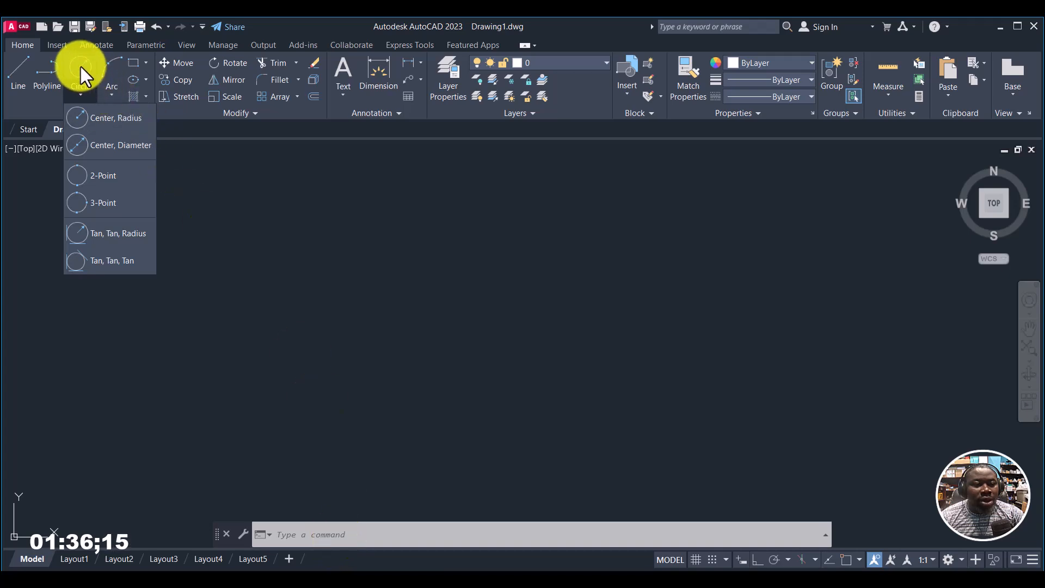
pyautogui.press('Escape')
pyautogui.click(95, 65)
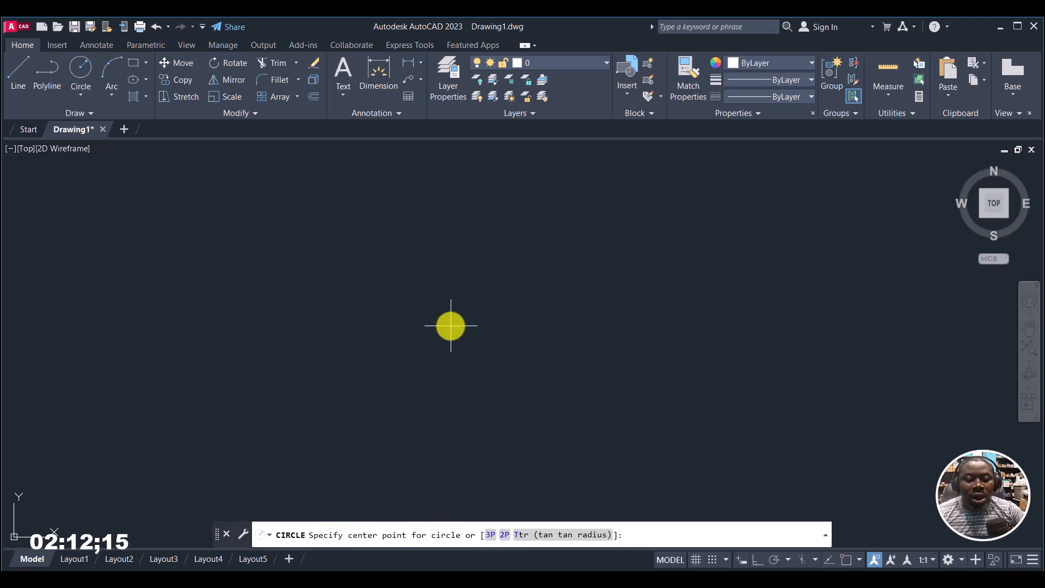
pyautogui.click(387, 308)
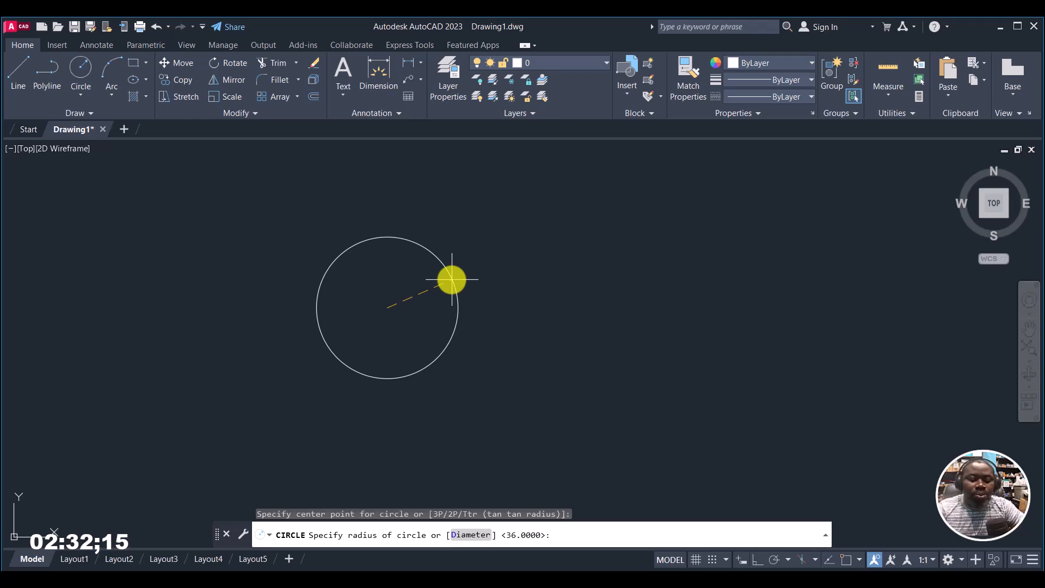
pyautogui.write('1')
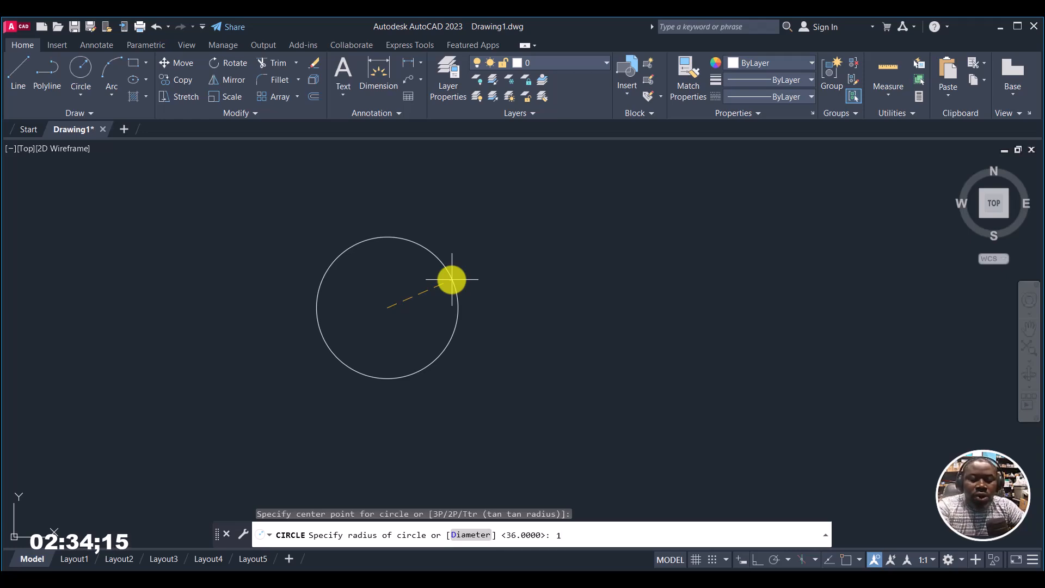
pyautogui.write('6')
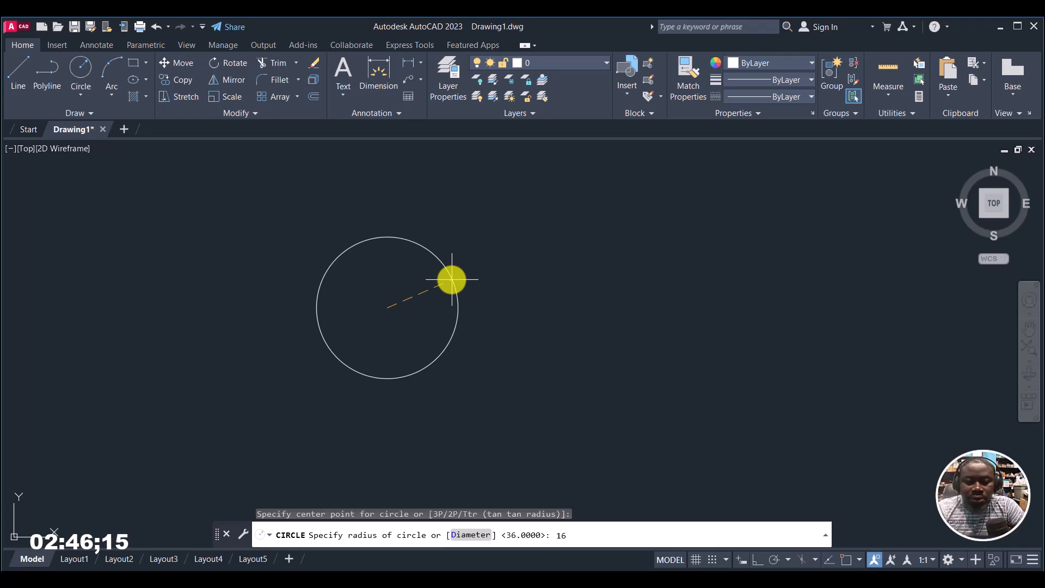
pyautogui.press('Return')
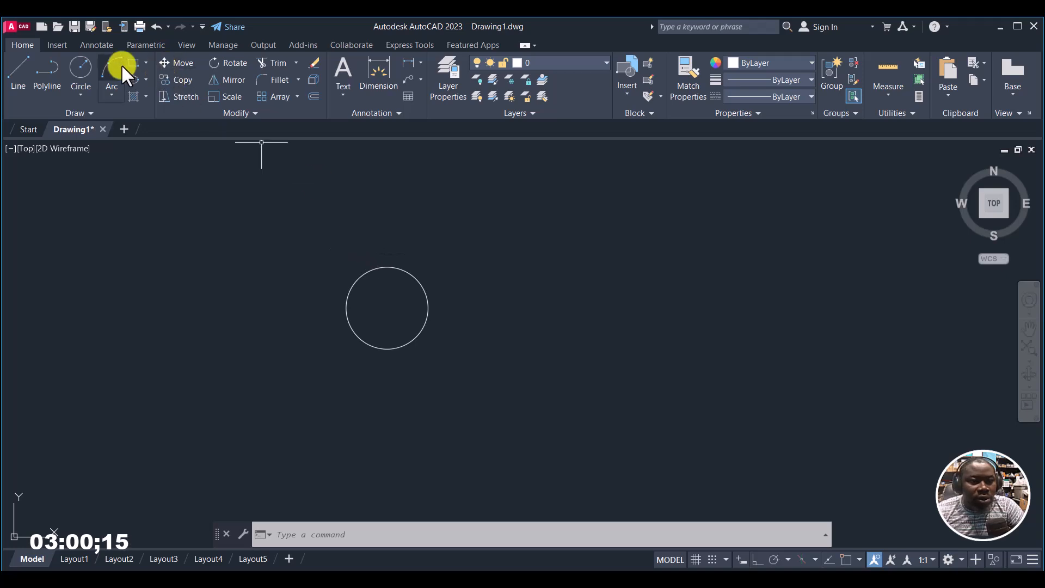
# Step: Draw a second circle with a radius of 30, centered to the right of the first circle
pyautogui.click(78, 71)
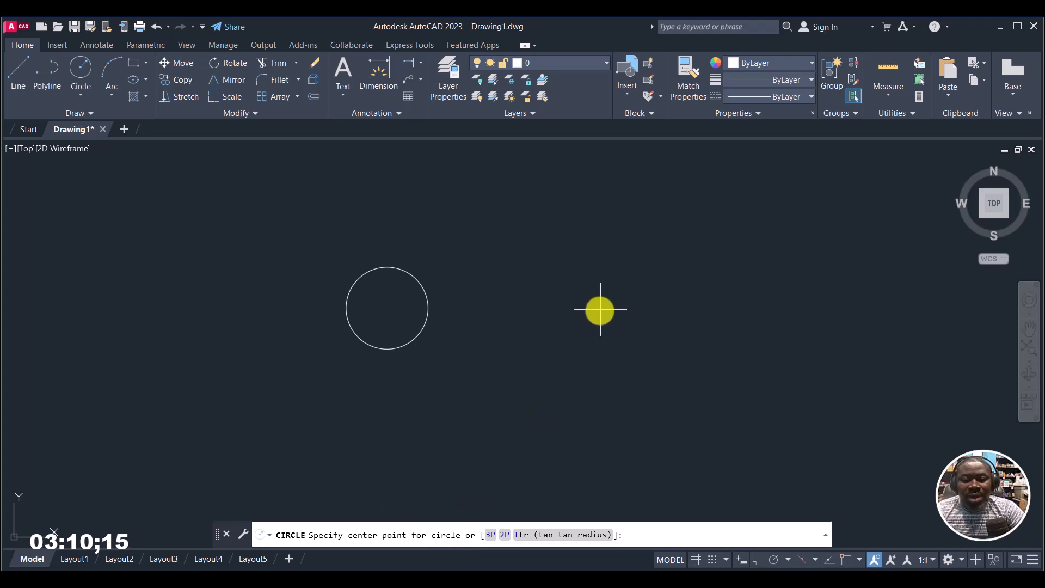
pyautogui.click(627, 295)
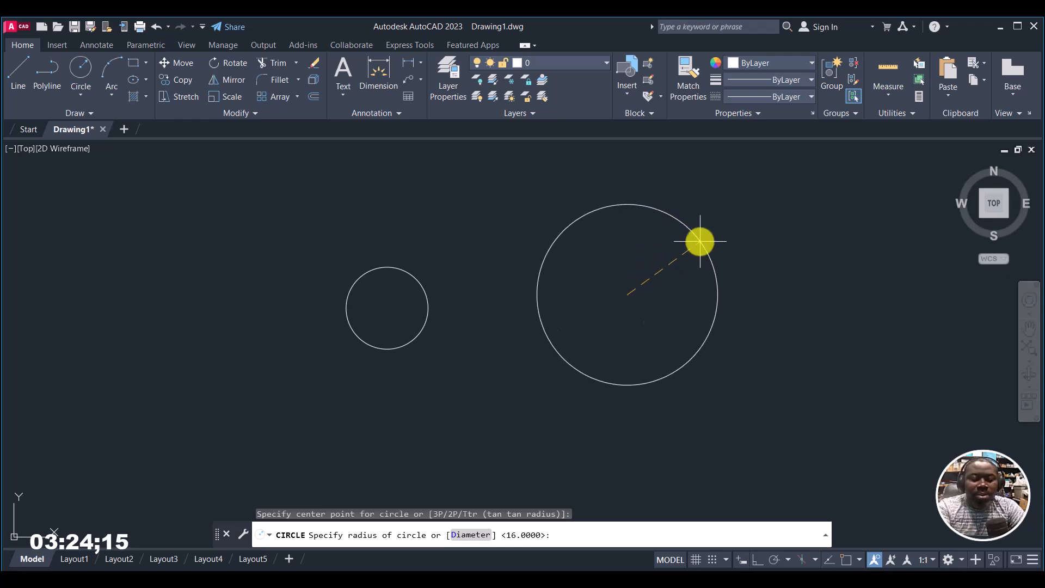
pyautogui.write('0')
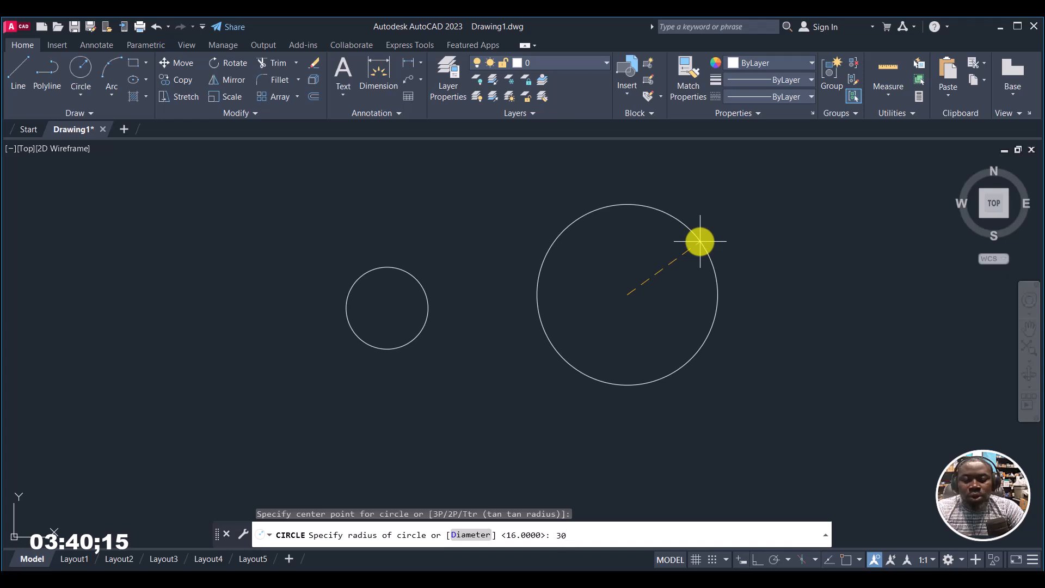
pyautogui.press('Return')
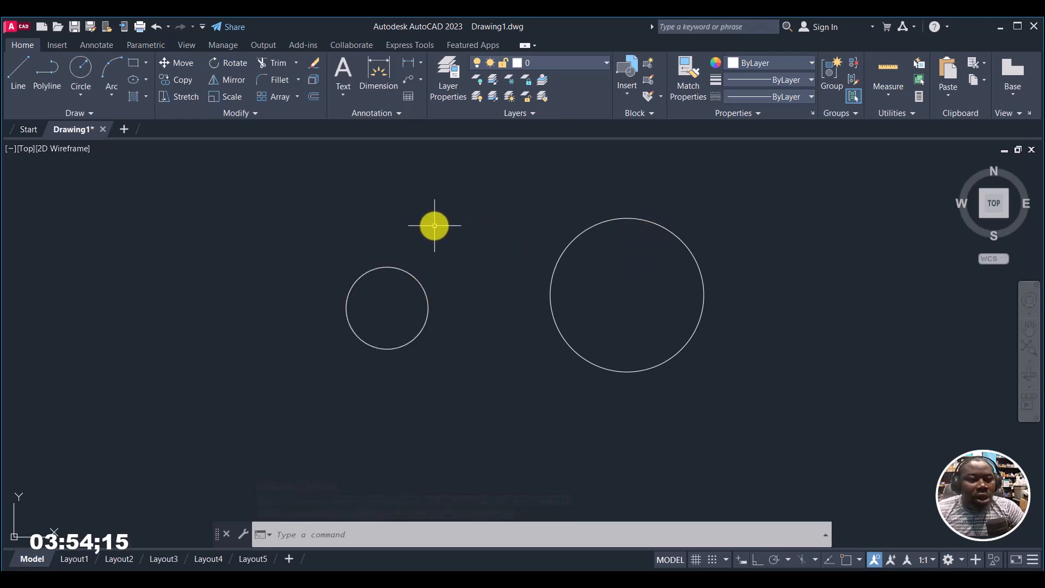
# Step: Draw a large freehand circle by center and radius to the left of the smallest circle, without touching it
pyautogui.click(79, 69)
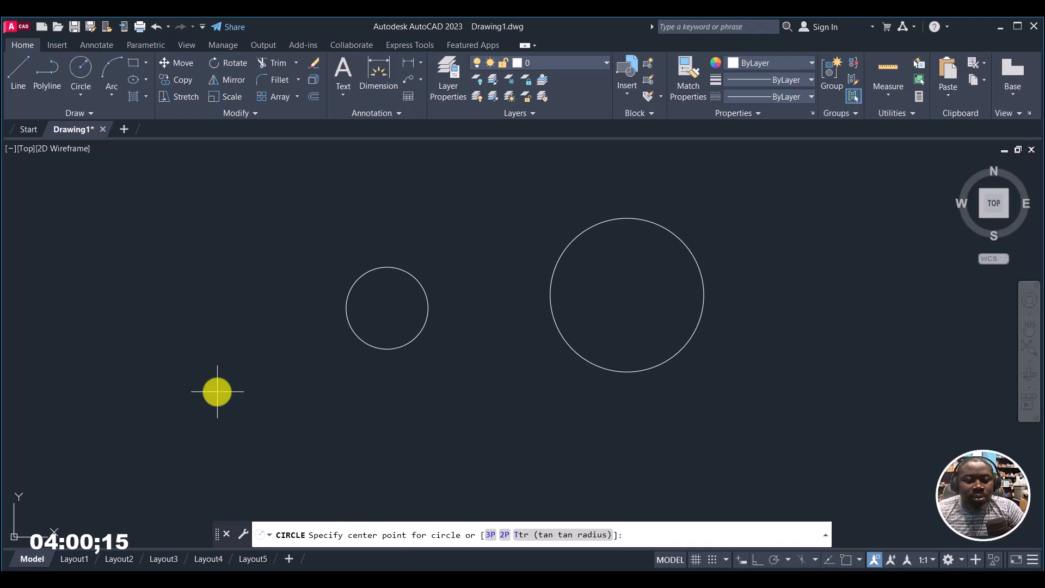
pyautogui.click(185, 309)
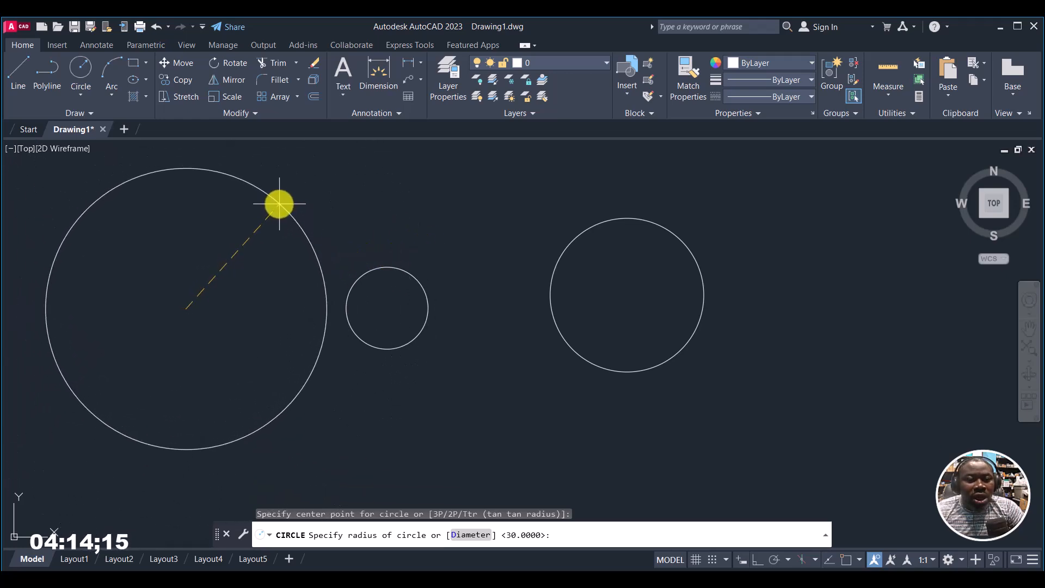
pyautogui.click(279, 200)
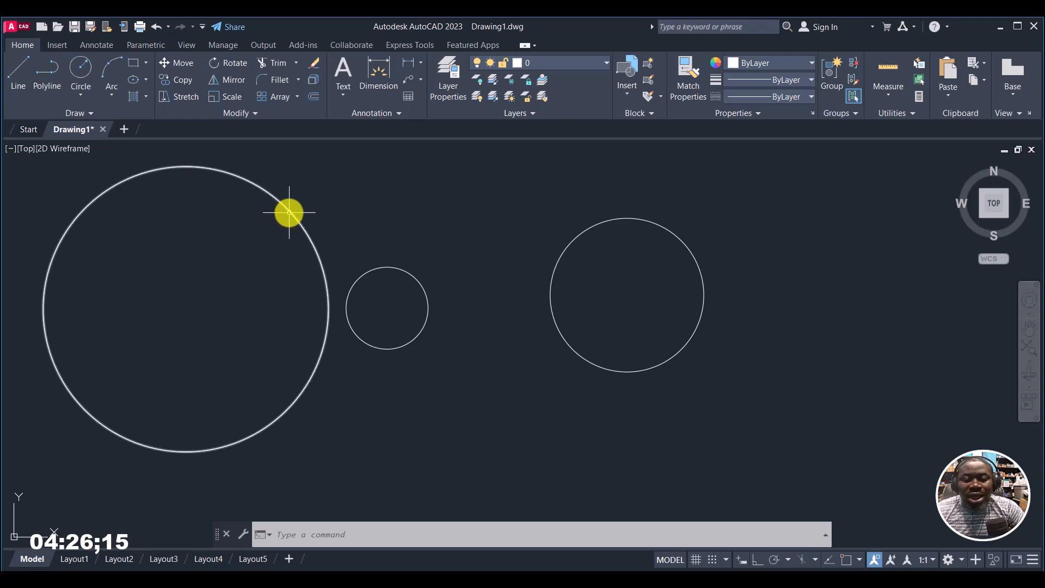
# Step: Erase all three center-radius circles from the drawing
pyautogui.moveTo(289, 213)
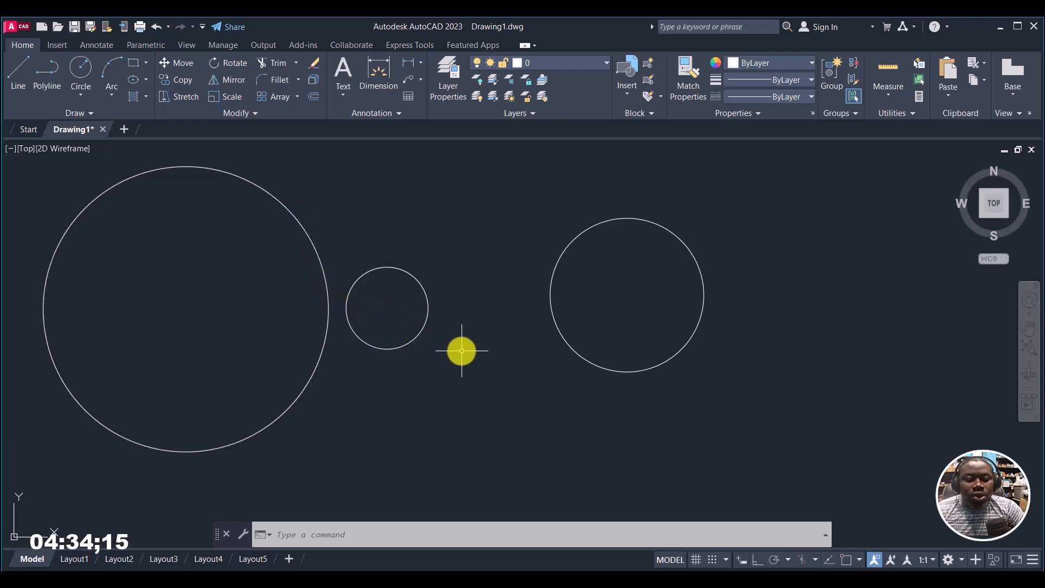
pyautogui.hotkey('ctrl', 'a')
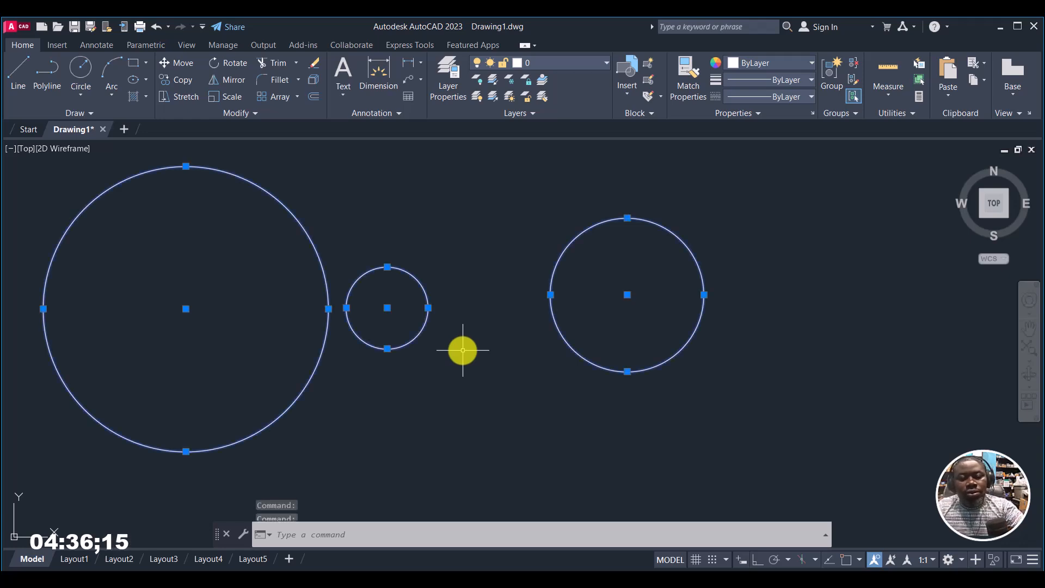
pyautogui.press('Delete')
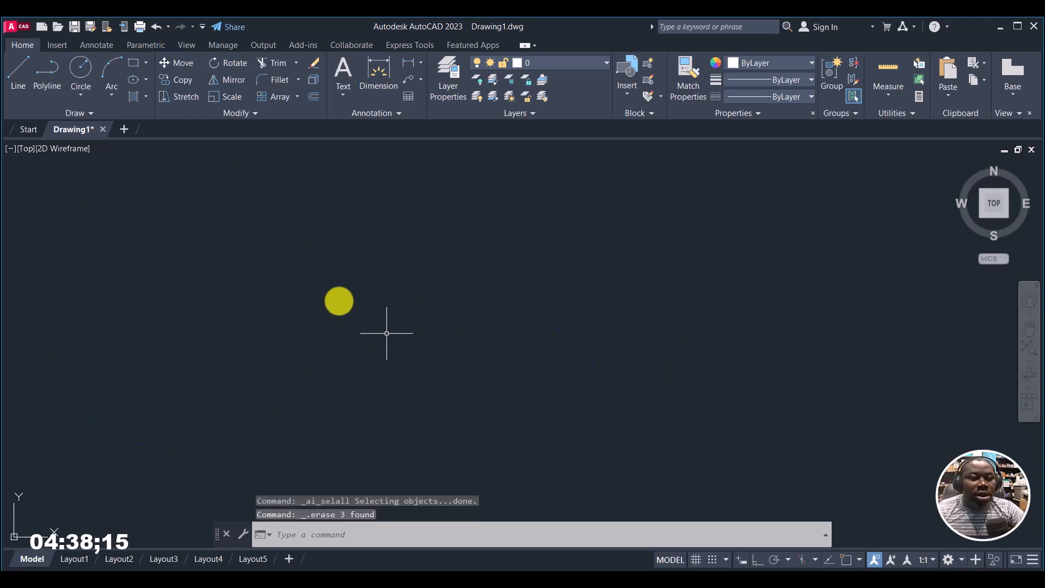
# Step: Draw a three-point circle with two points at about equal height and the third well below them
pyautogui.click(75, 63)
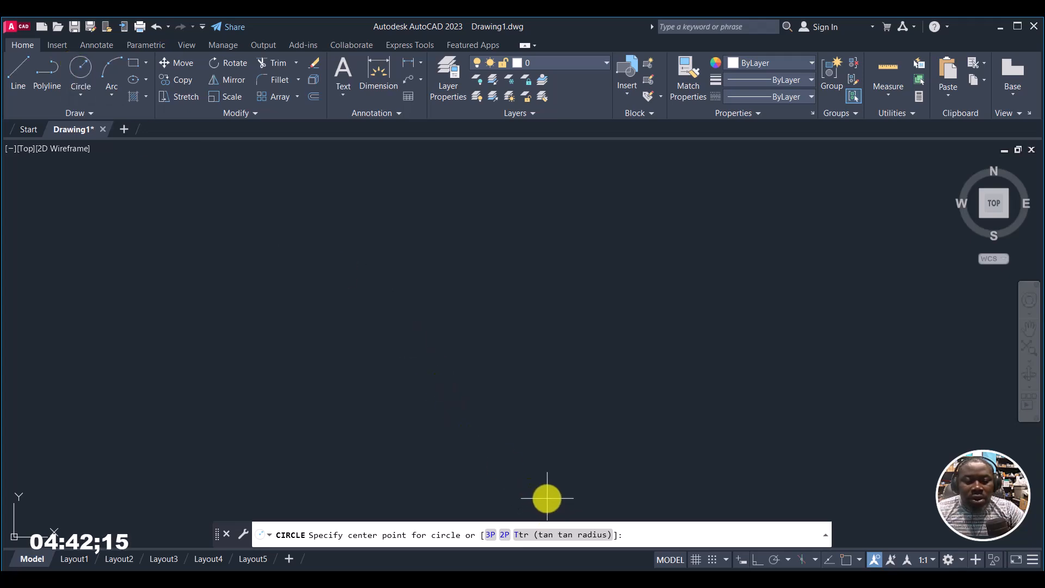
pyautogui.click(492, 537)
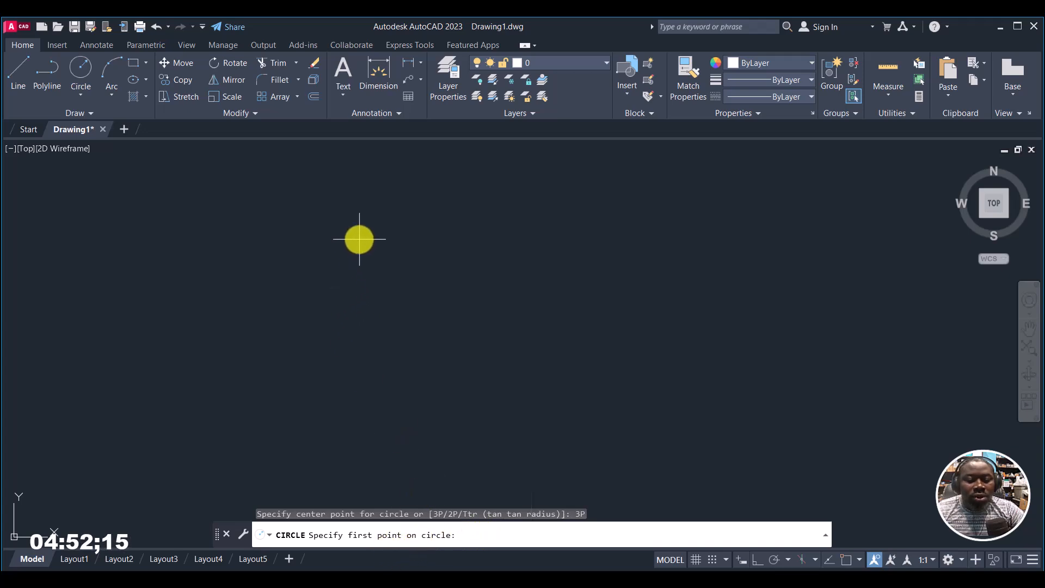
pyautogui.click(324, 239)
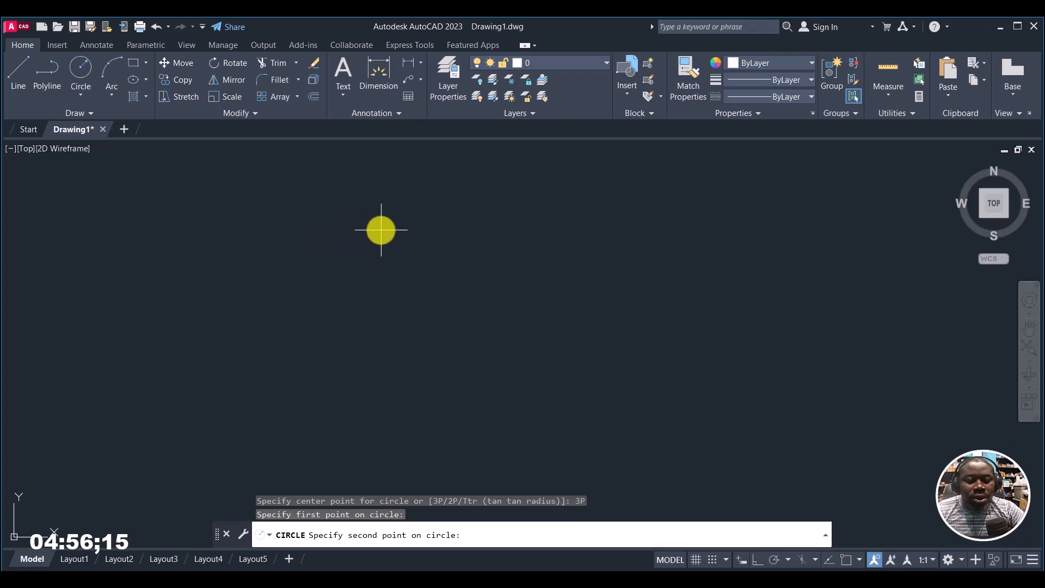
pyautogui.click(471, 241)
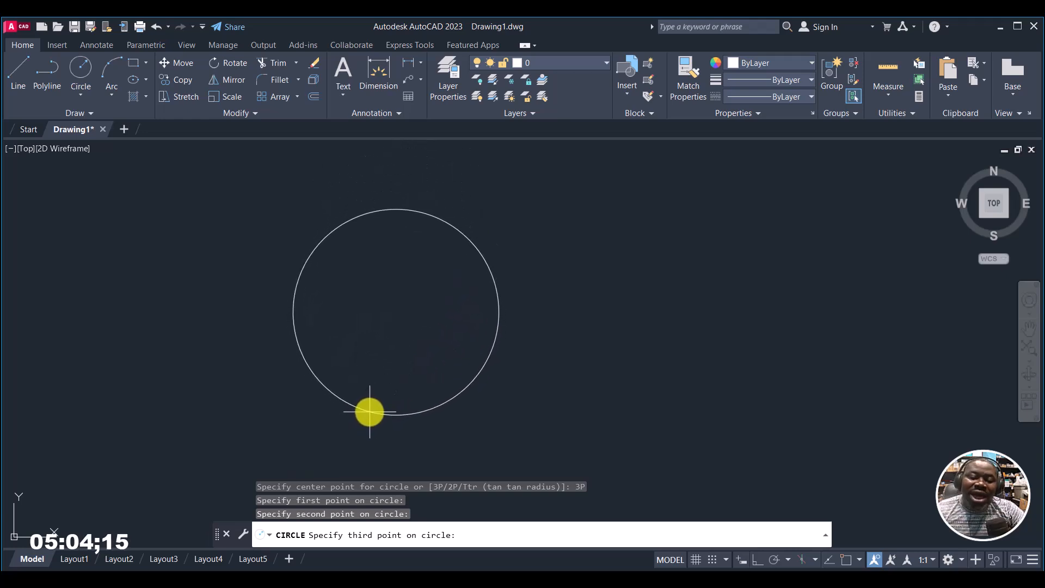
pyautogui.click(370, 412)
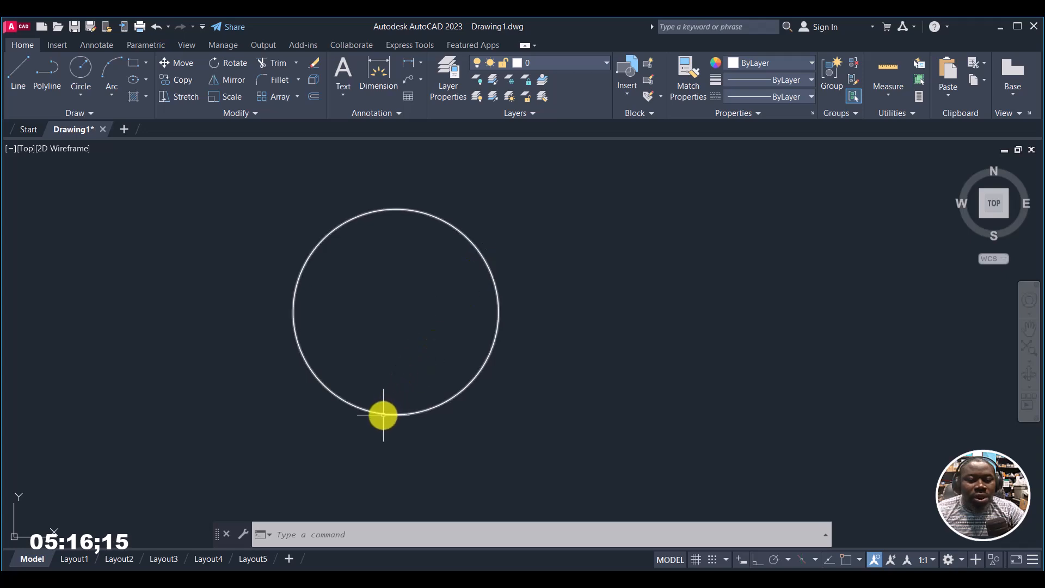
# Step: Draw a two-point circle to the right of the three-point circle by placing both ends of its diameter
pyautogui.moveTo(384, 415)
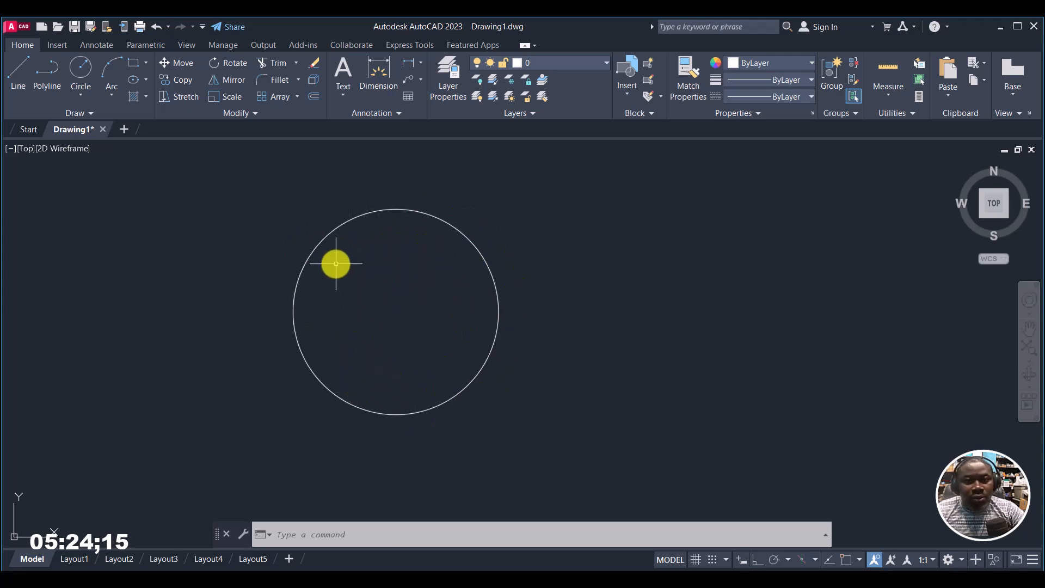
pyautogui.click(77, 63)
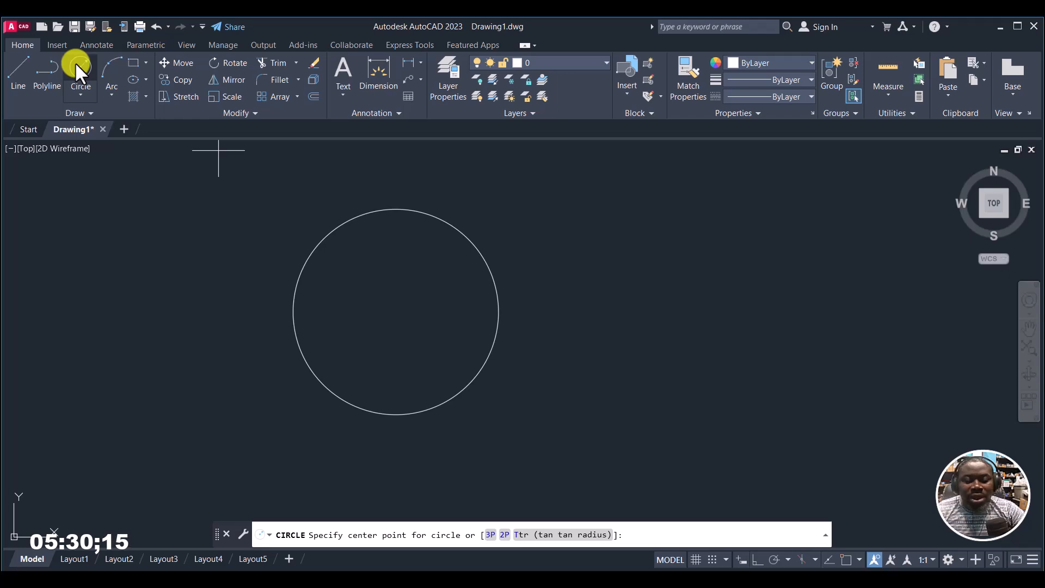
pyautogui.click(505, 535)
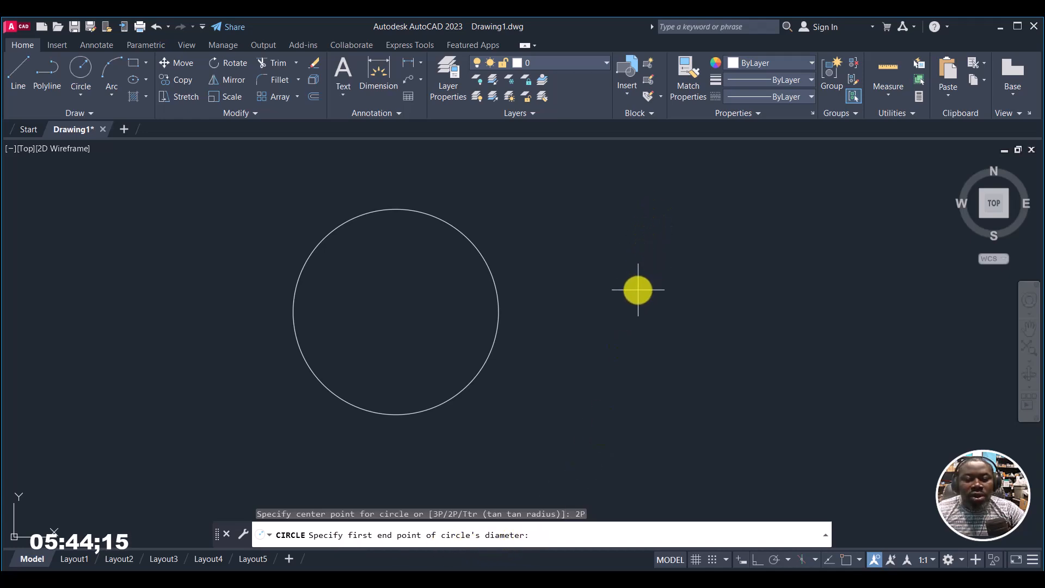
pyautogui.click(637, 288)
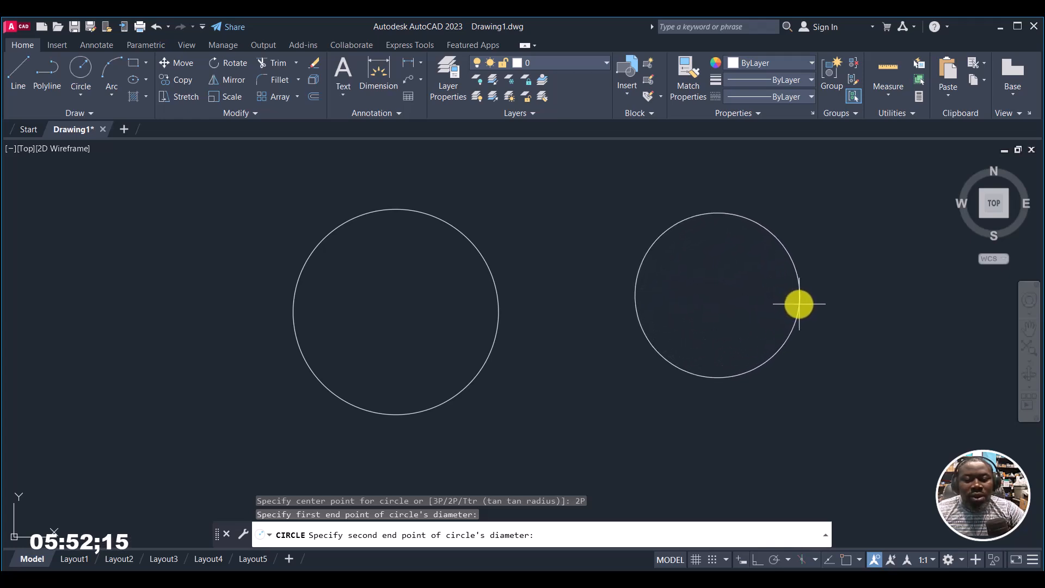
pyautogui.click(817, 314)
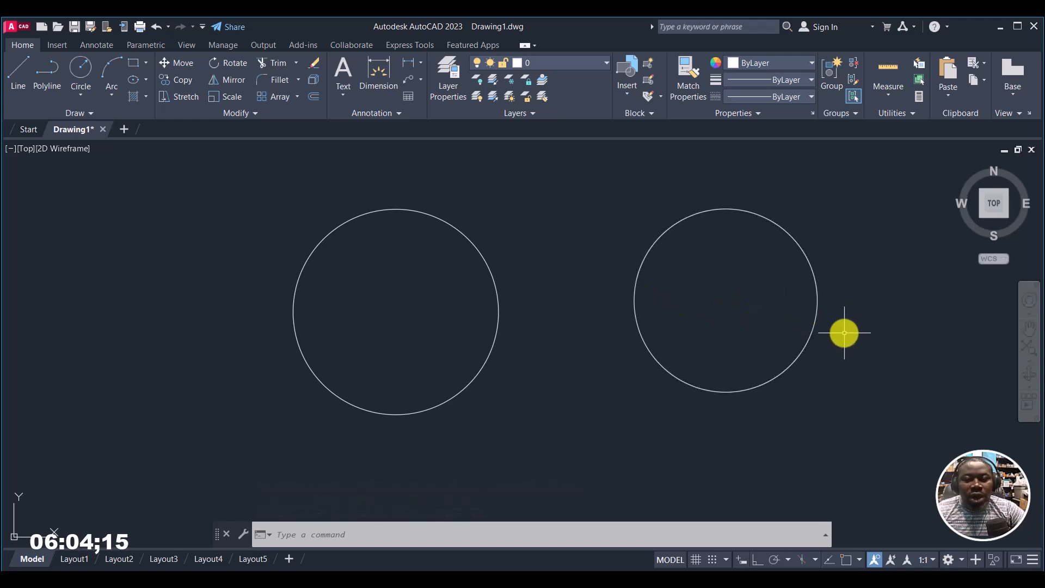
# Step: Draw a tan-tan-radius circle with radius 38, tangent to the facing upper sides of the two existing circles
pyautogui.moveTo(666, 369)
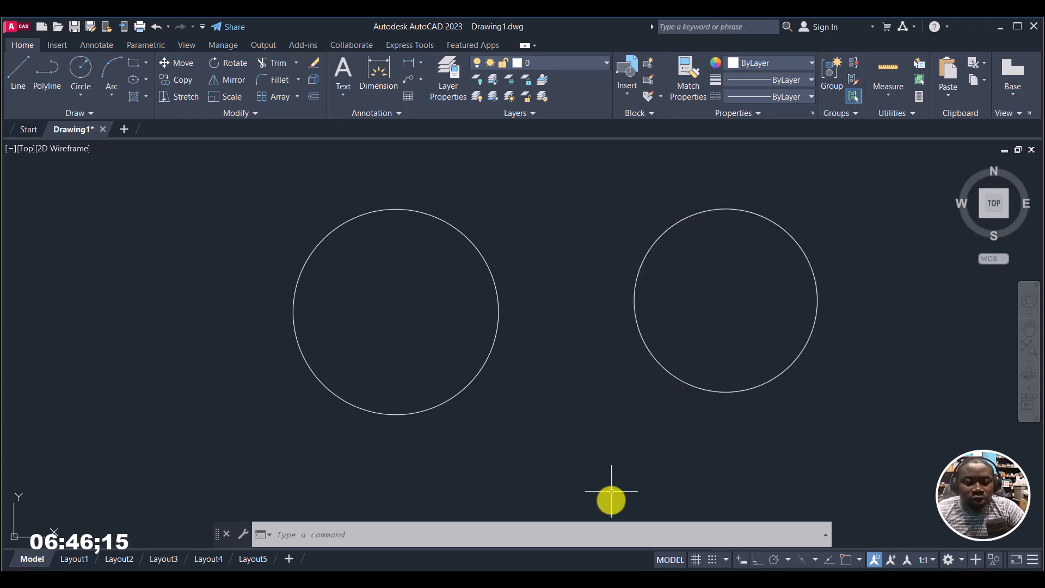
pyautogui.click(76, 72)
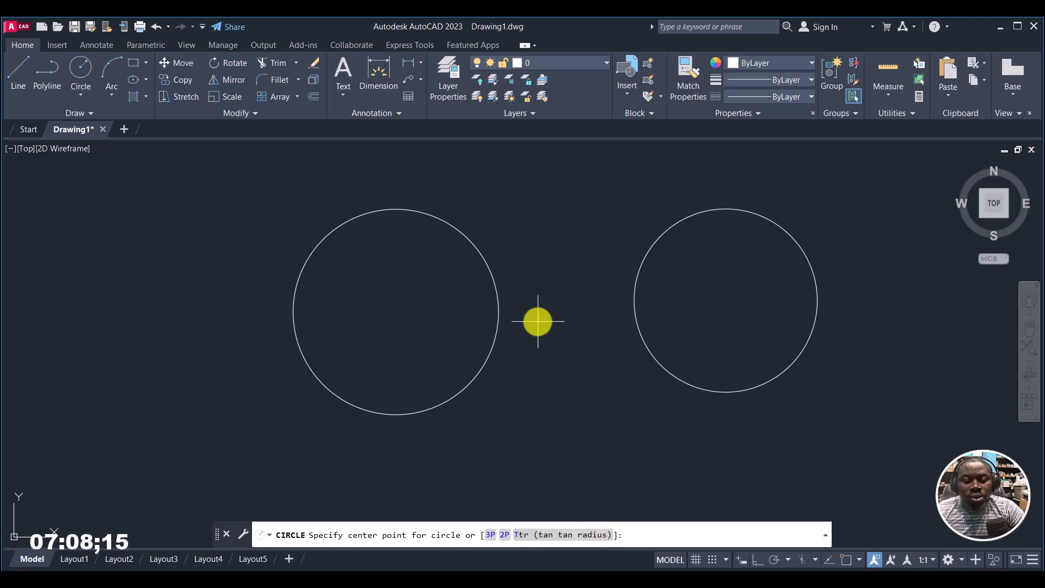
pyautogui.click(556, 539)
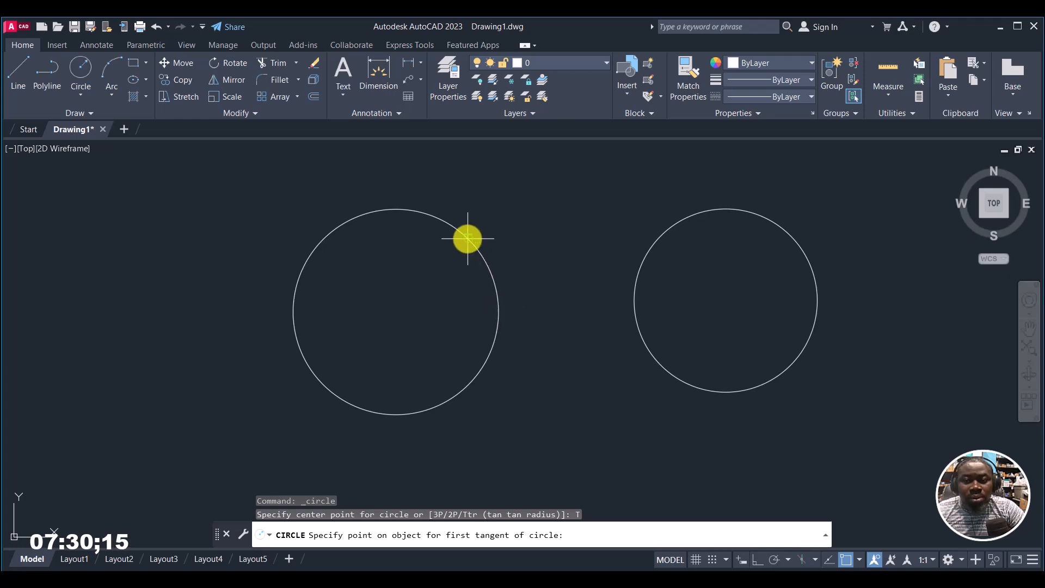
pyautogui.click(494, 273)
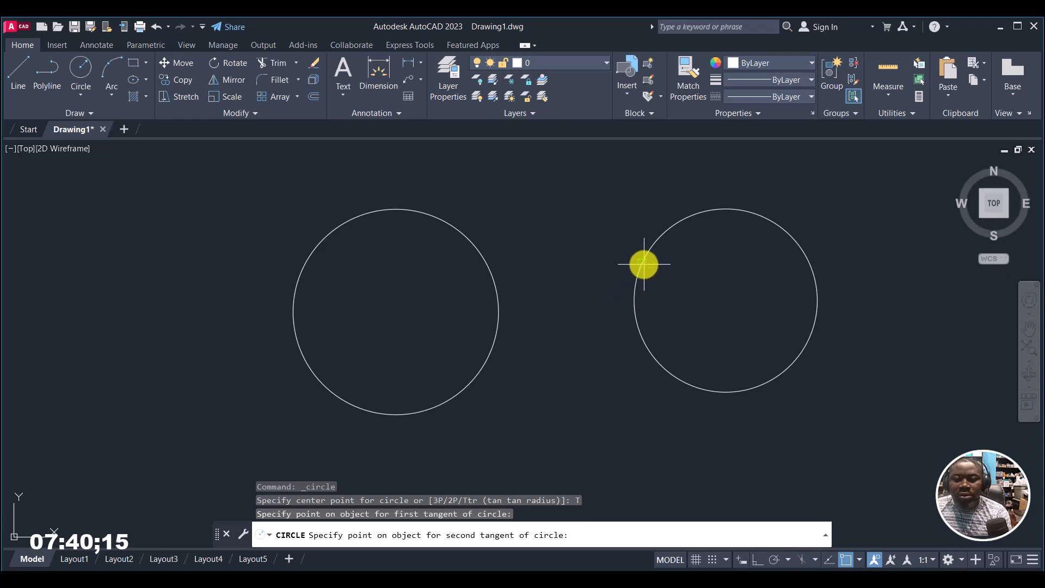
pyautogui.click(647, 256)
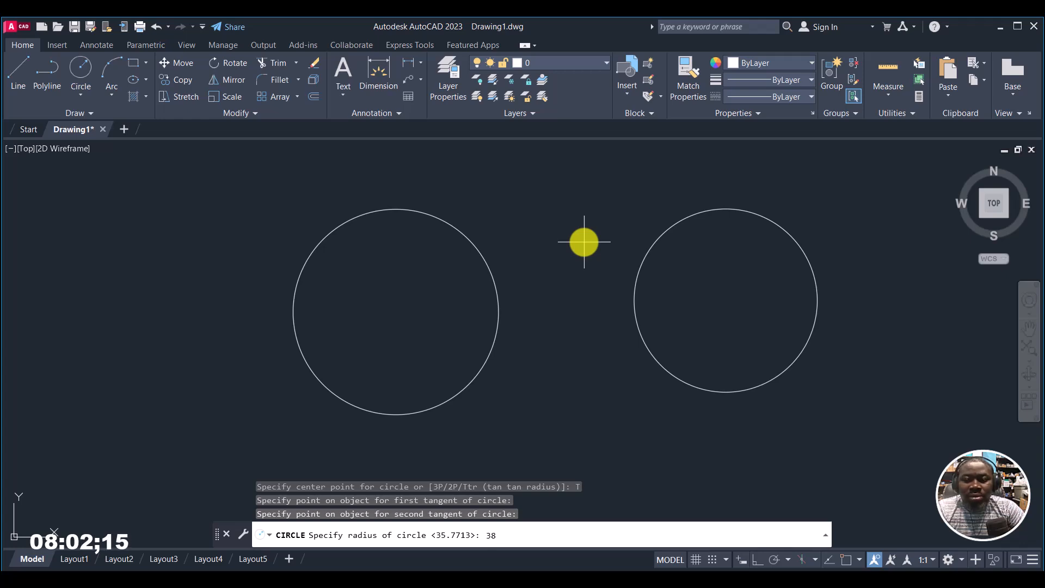
pyautogui.press('Return')
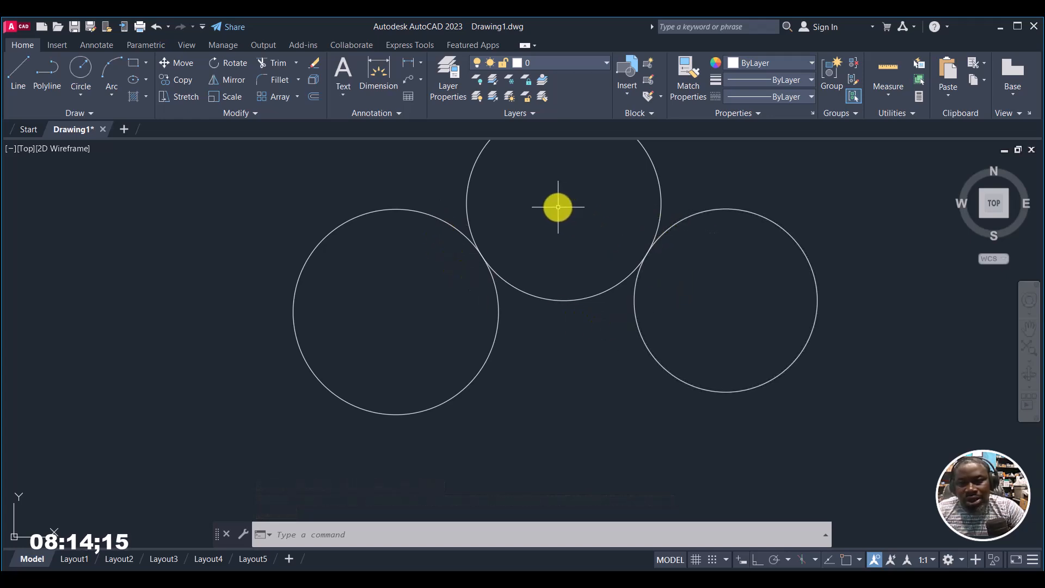
# Step: Erase the tangent circle and the two circles it touches, leaving the drawing empty
pyautogui.moveTo(556, 252); pyautogui.dragTo(519, 332, button='middle')
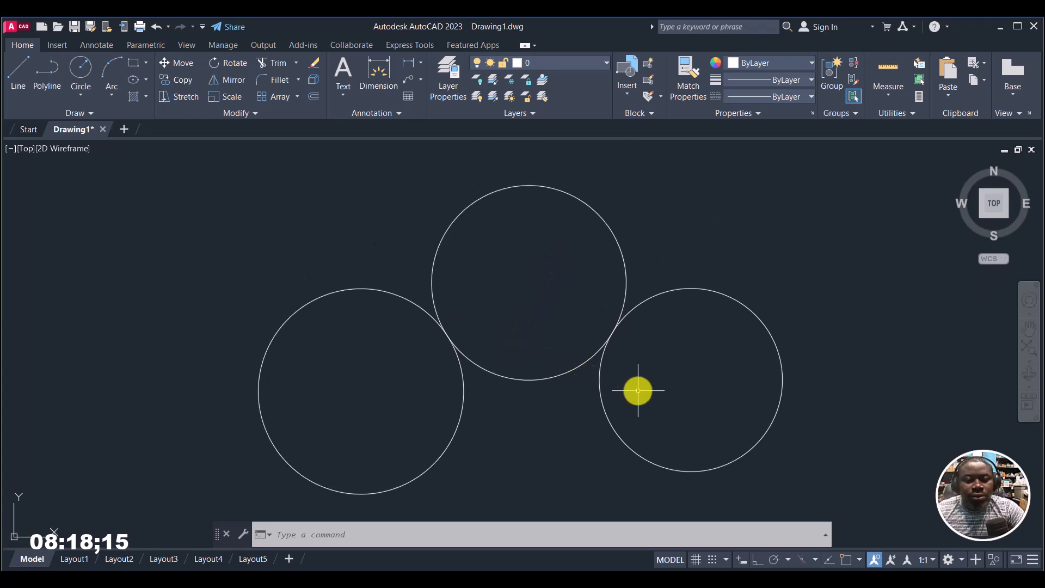
pyautogui.hotkey('ctrl', 'a')
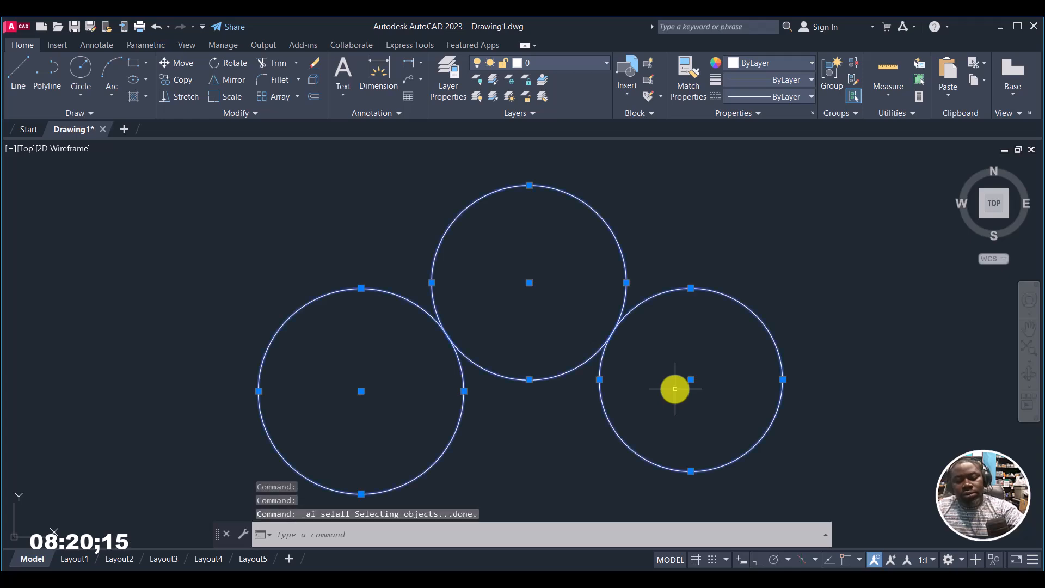
pyautogui.press('Delete')
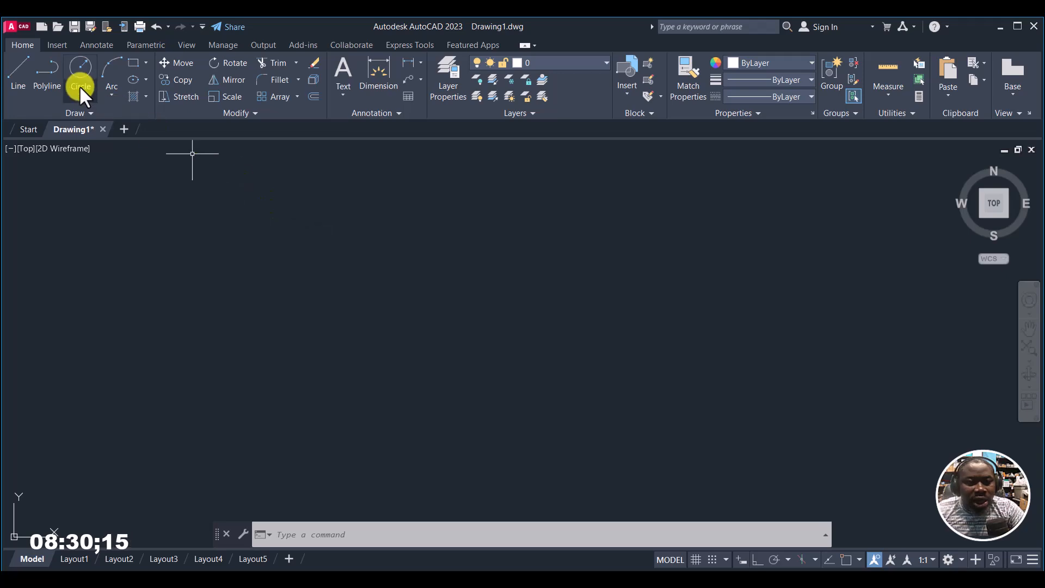
pyautogui.click(111, 96)
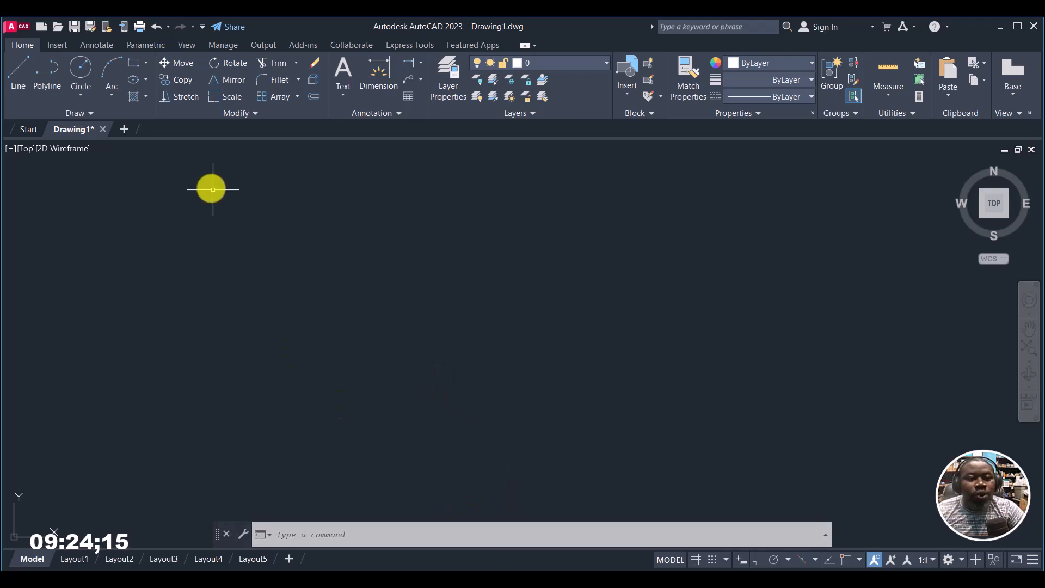
pyautogui.click(114, 95)
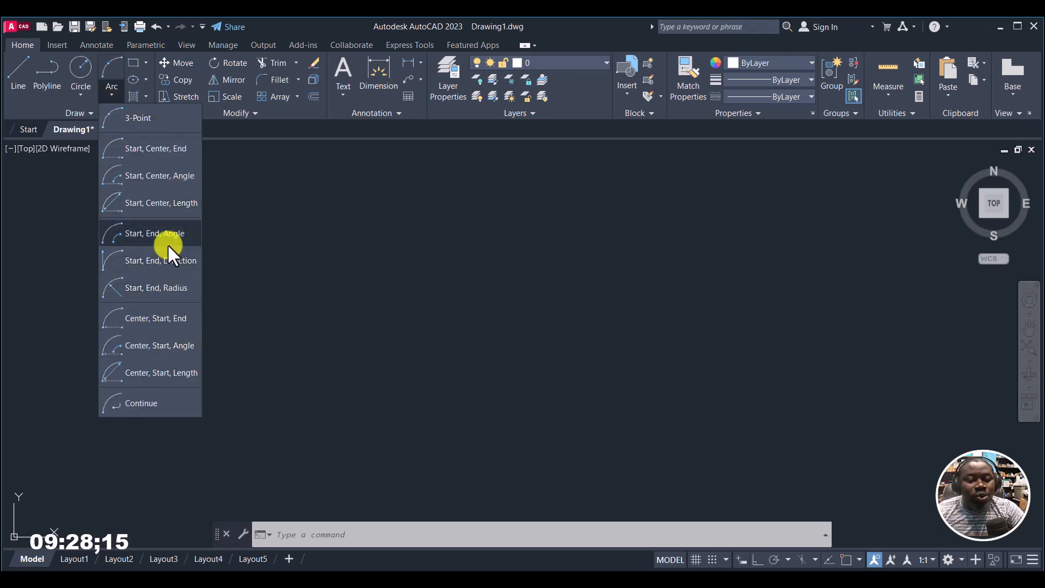
pyautogui.click(350, 231)
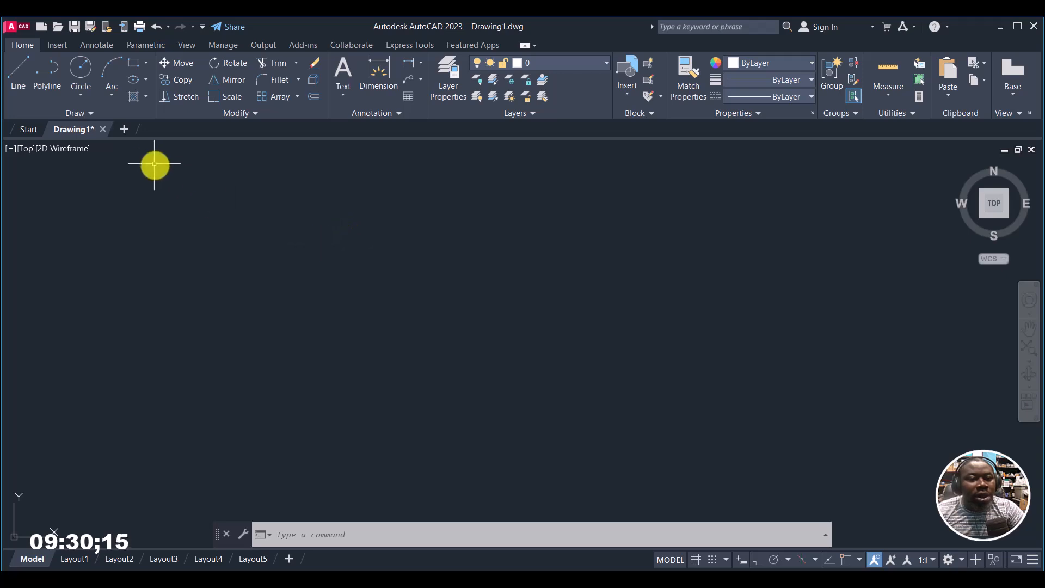
# Step: Draw a wide three-point arc bulging upward, running from a lower left start through an upper left second point to a right end
pyautogui.click(114, 62)
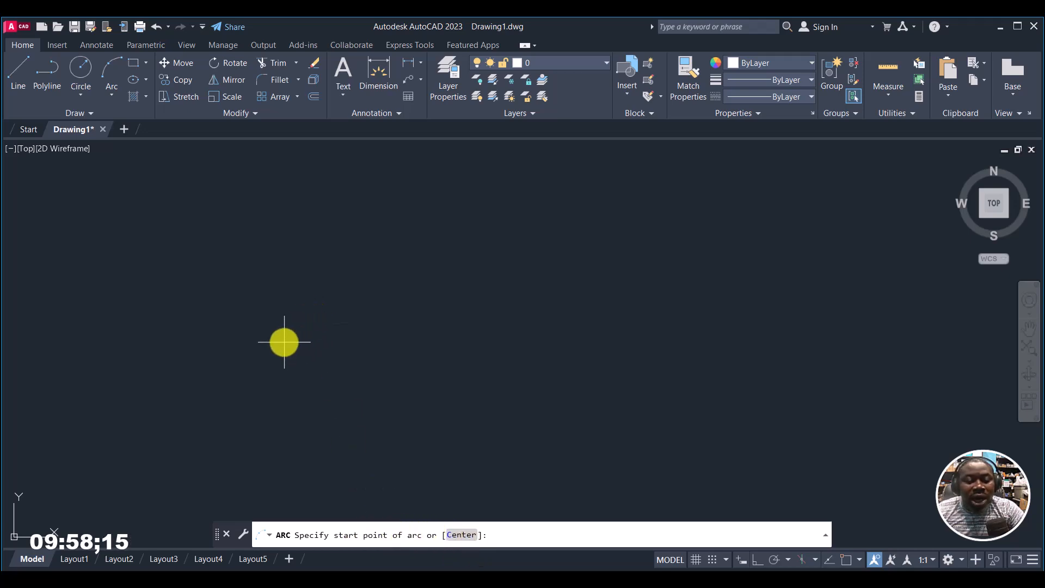
pyautogui.click(312, 372)
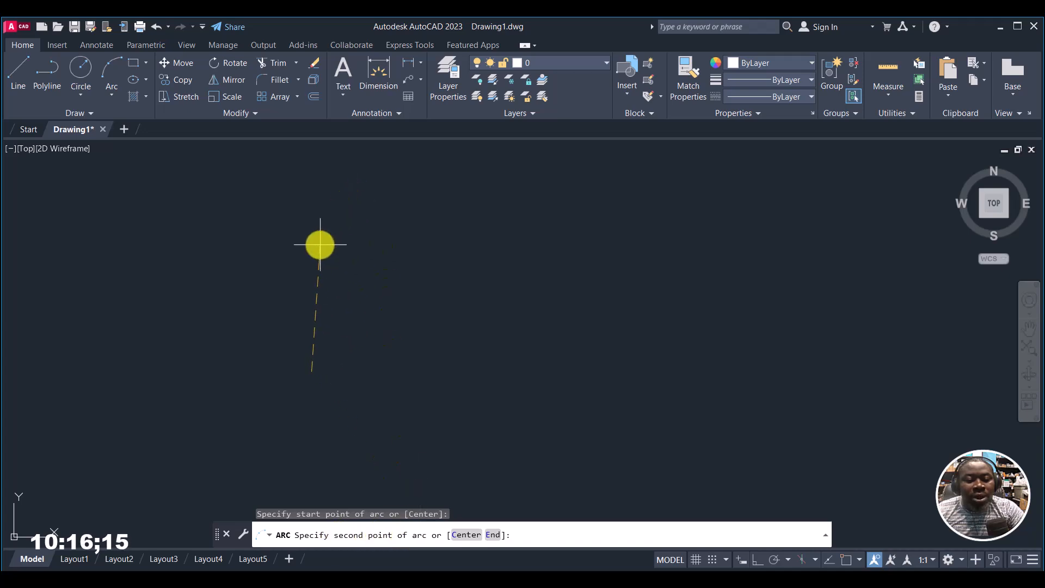
pyautogui.click(383, 254)
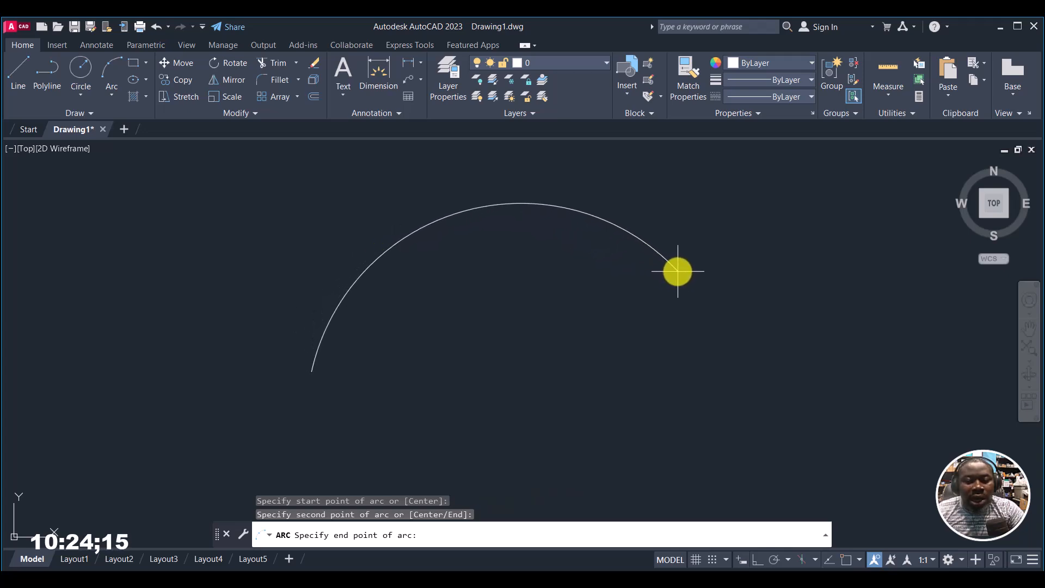
pyautogui.click(678, 270)
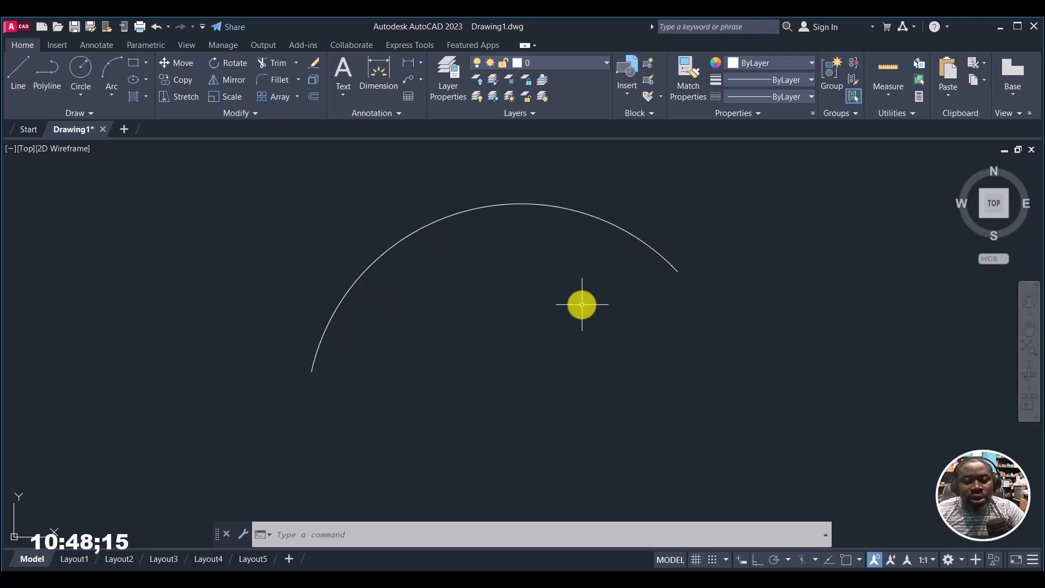
# Step: Draw a smaller arc to the right of the three-point arc by placing its start point, its center below and its end point
pyautogui.moveTo(581, 304); pyautogui.dragTo(289, 297, button='middle')
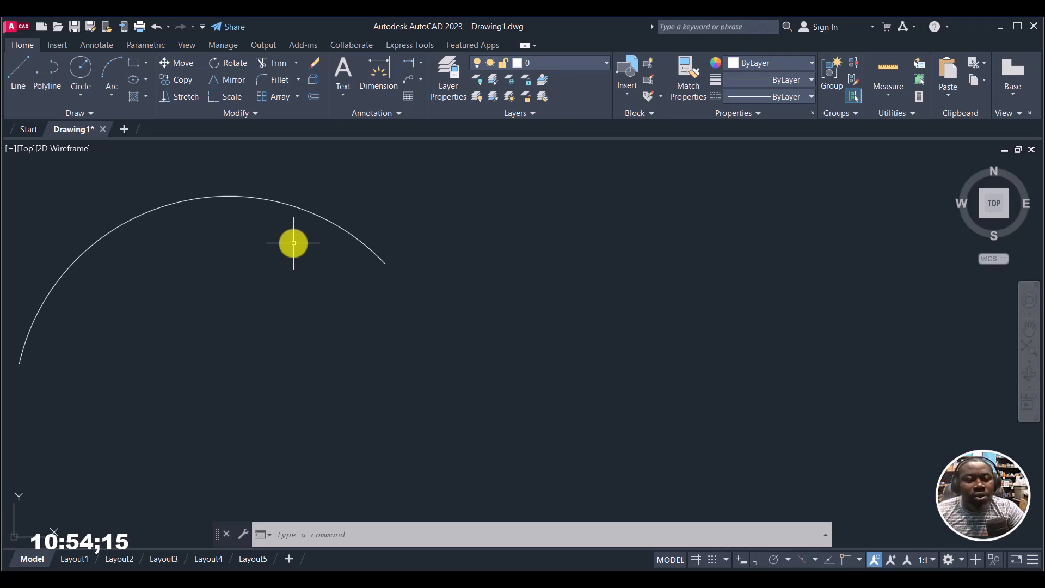
pyautogui.click(111, 63)
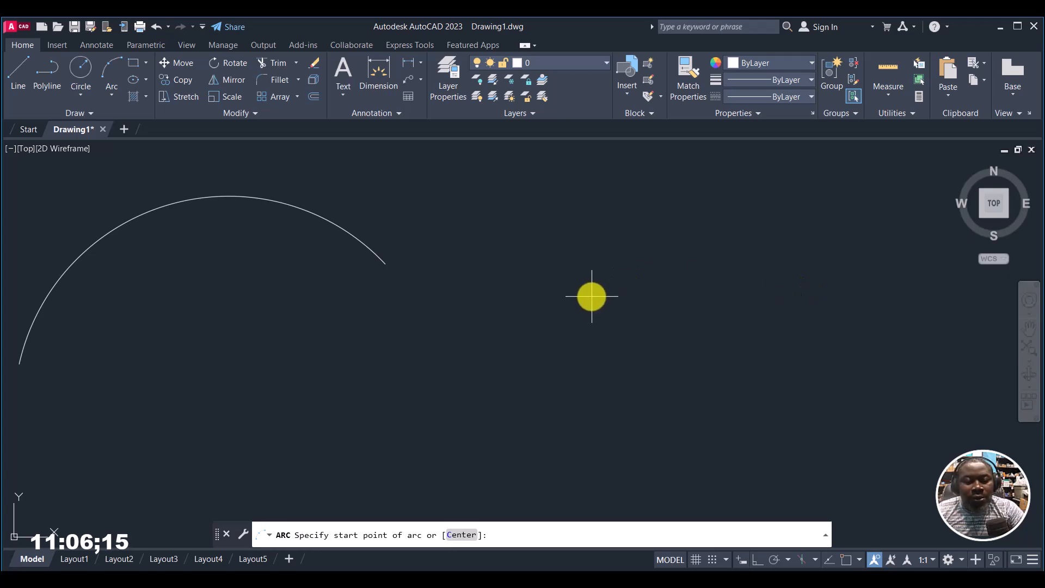
pyautogui.click(591, 295)
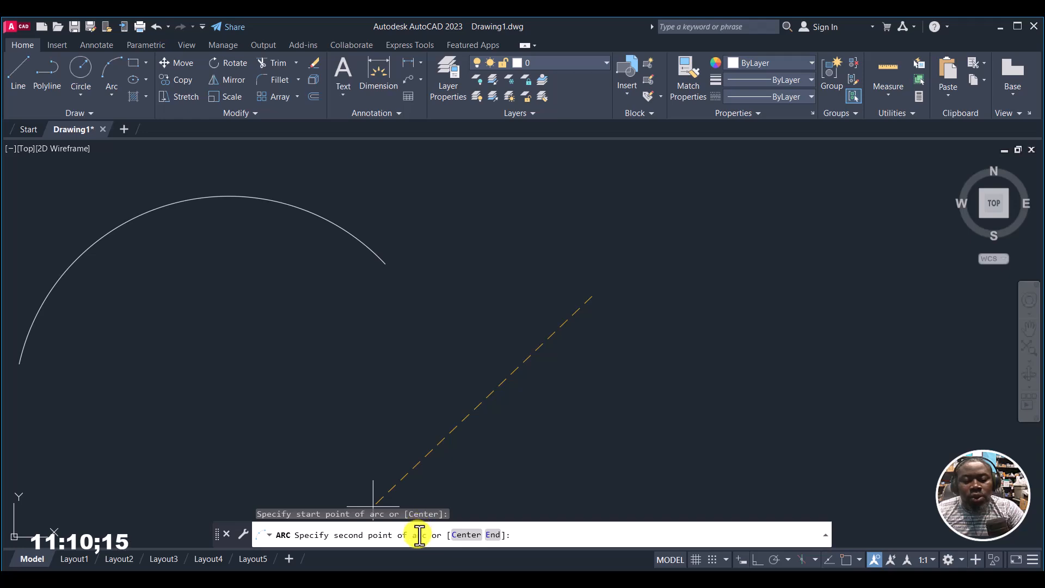
pyautogui.click(466, 536)
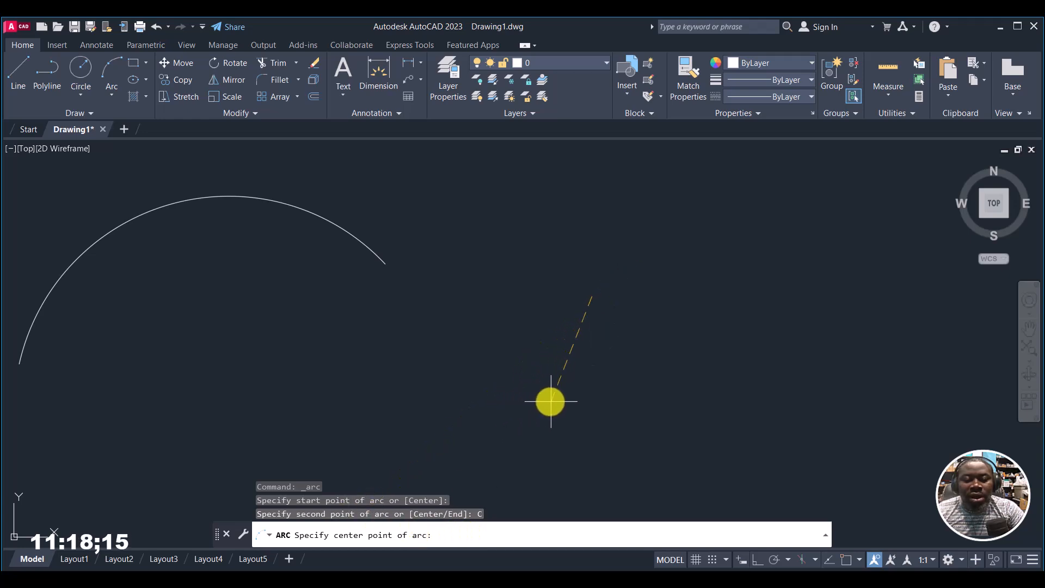
pyautogui.click(536, 395)
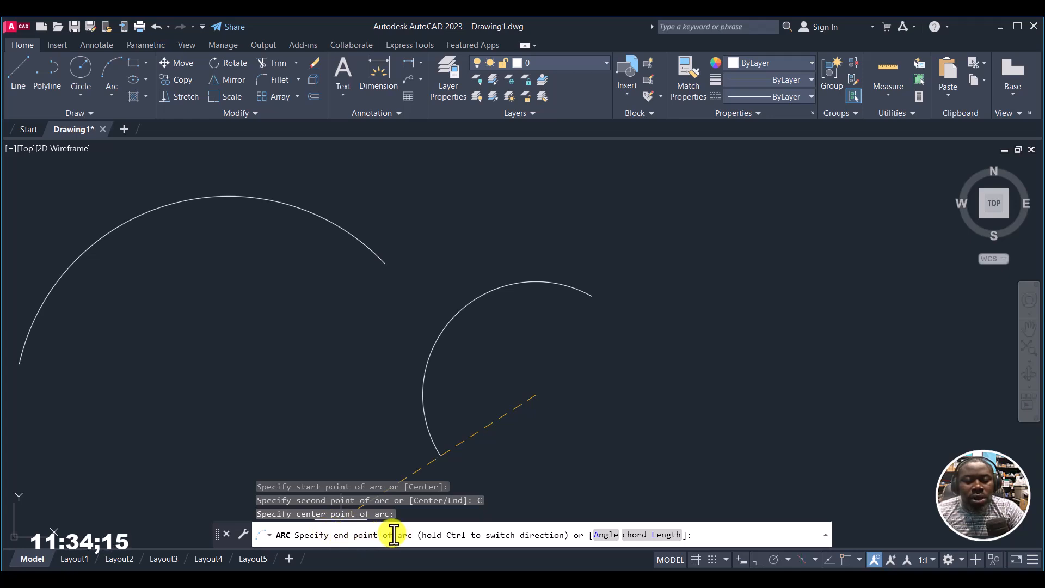
pyautogui.click(439, 336)
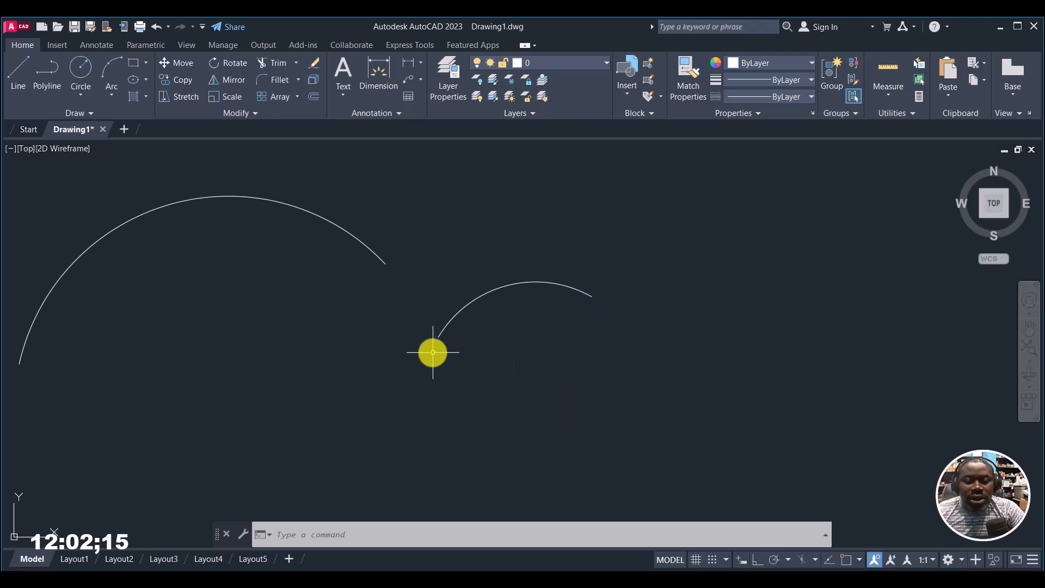
# Step: Draw a third arc to the right of the second by placing its start and center points, with an included angle of 56
pyautogui.click(112, 63)
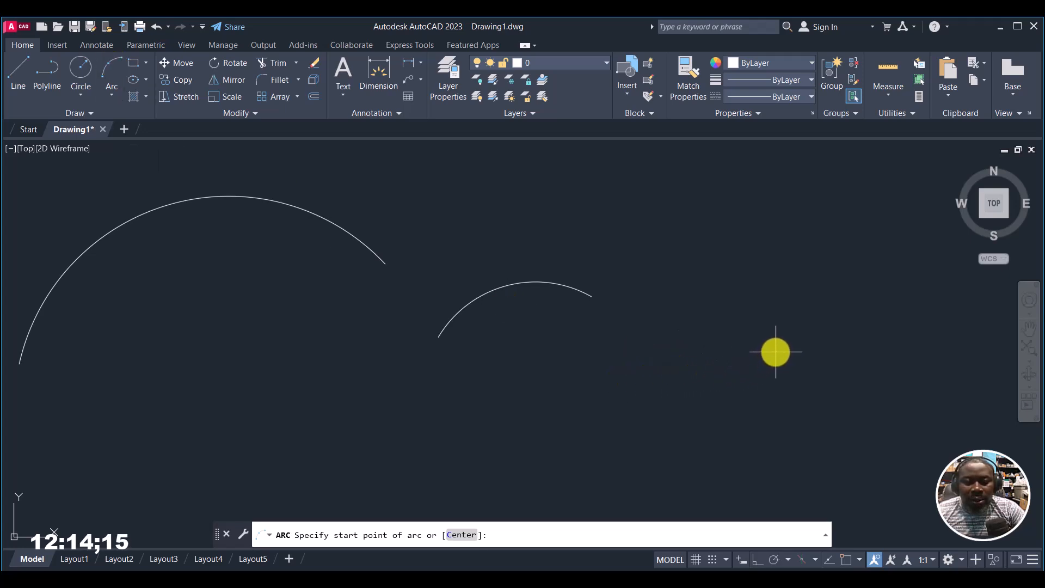
pyautogui.click(777, 351)
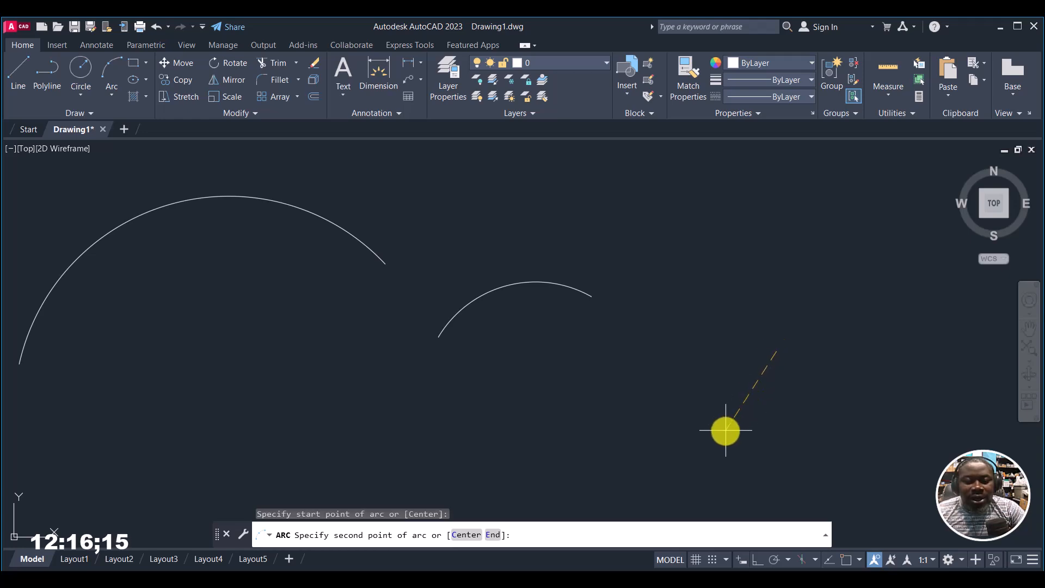
pyautogui.click(471, 536)
pyautogui.click(669, 451)
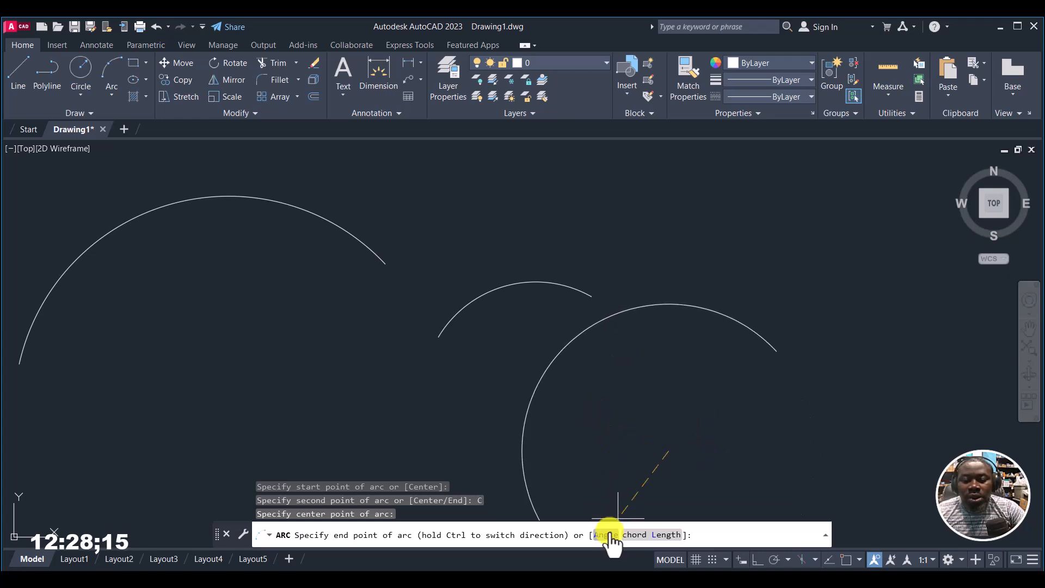
pyautogui.click(605, 536)
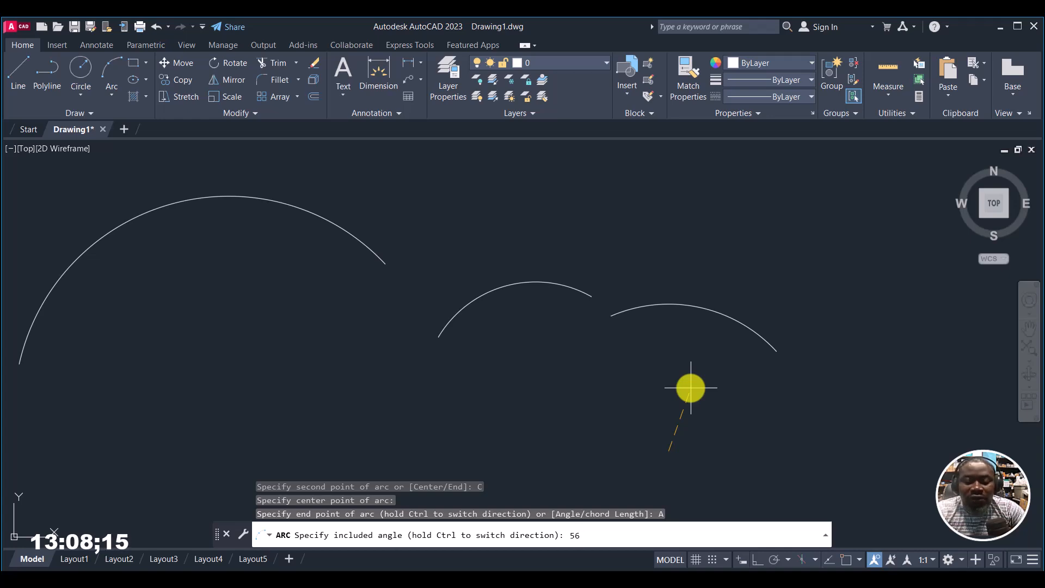
pyautogui.press('Return')
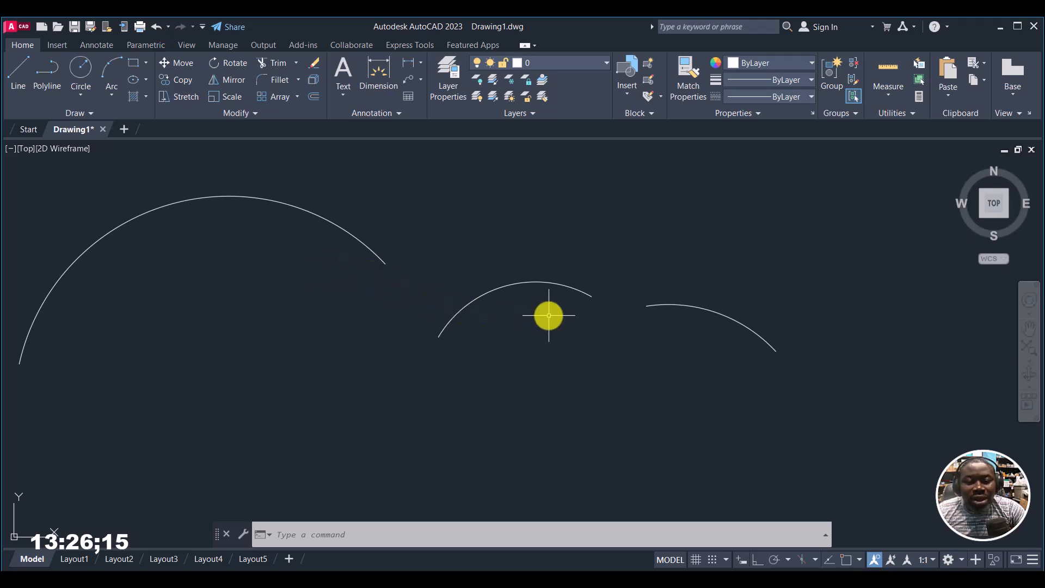
pyautogui.click(113, 94)
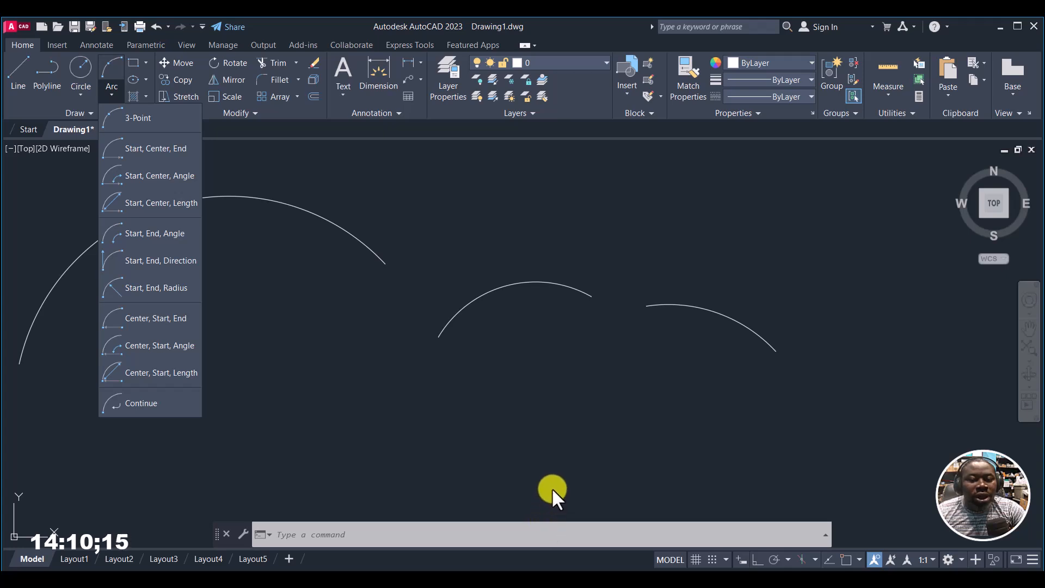
pyautogui.click(575, 445)
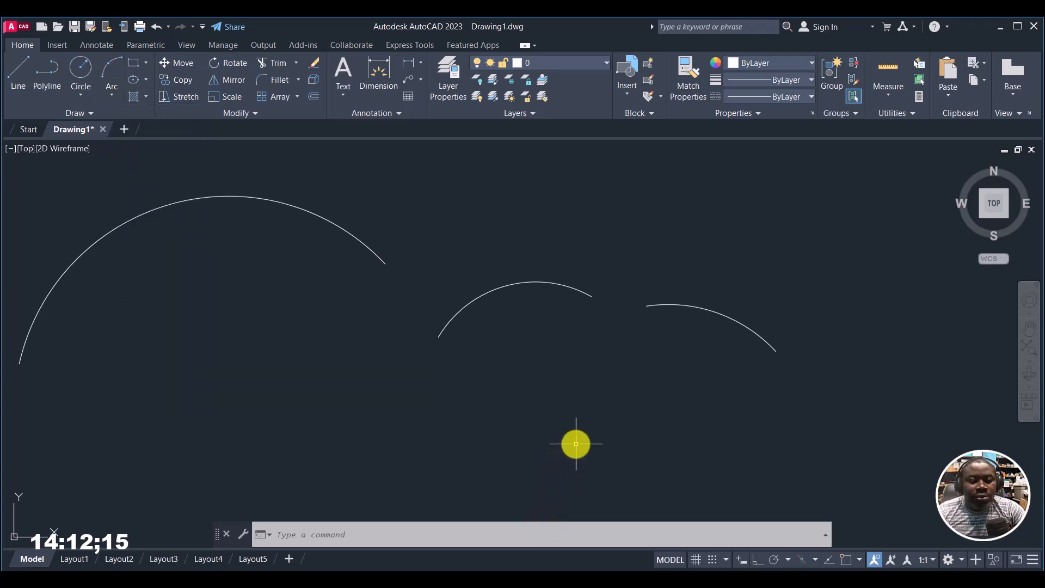
# Step: Erase all three arcs from the drawing
pyautogui.hotkey('ctrl', 'a')
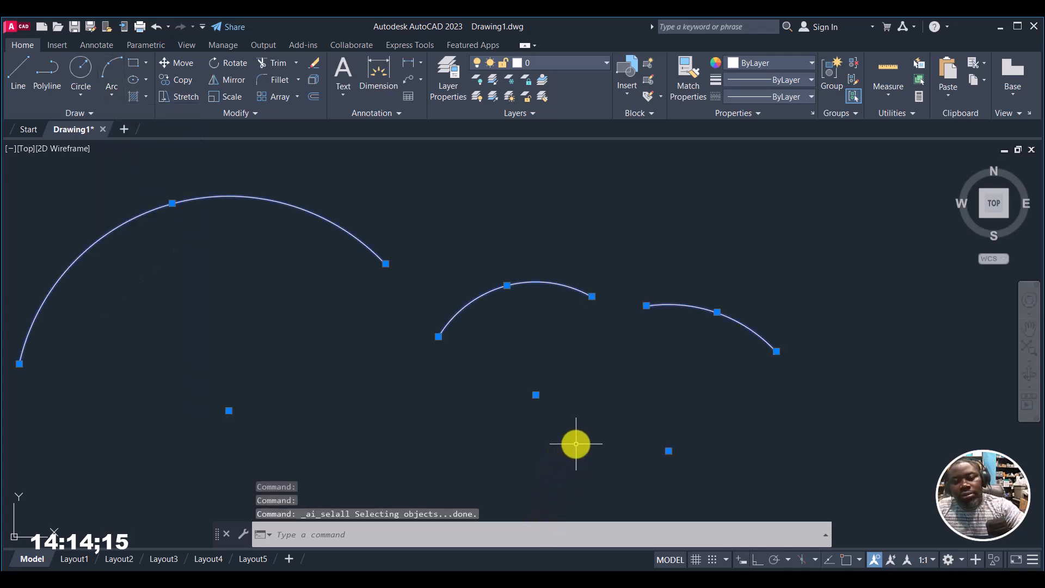
pyautogui.press('Delete')
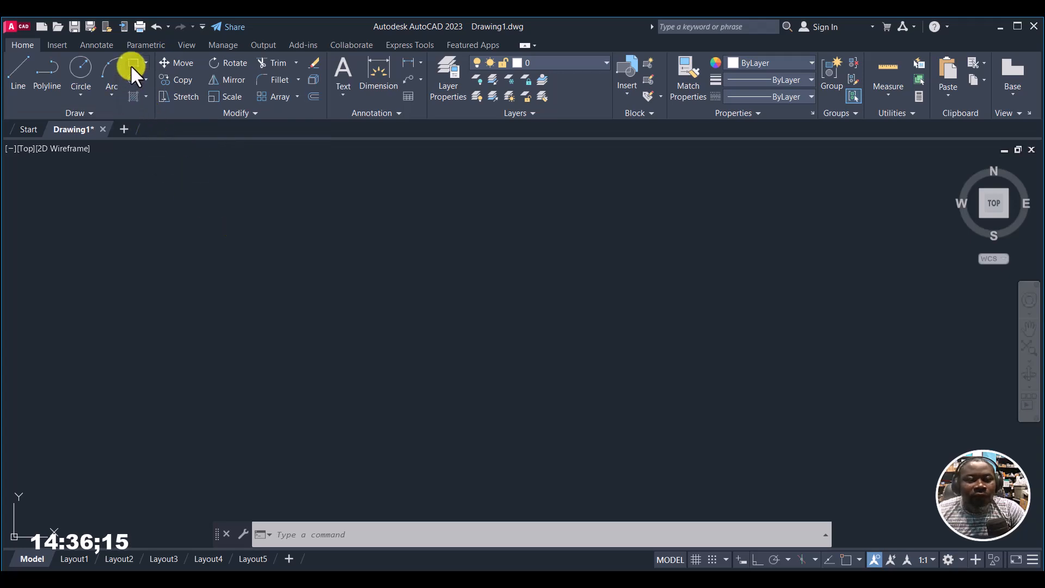
# Step: Draw a large rectangle and a slightly smaller one inside it, each from its upper-left to its lower-right corner
pyautogui.click(130, 64)
pyautogui.click(234, 202)
pyautogui.click(568, 408)
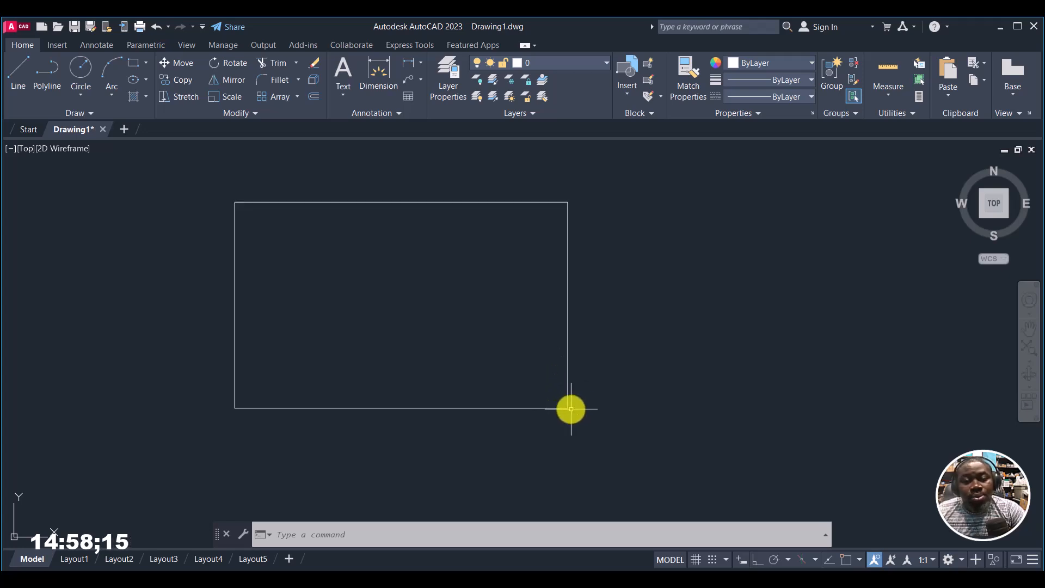
pyautogui.click(134, 63)
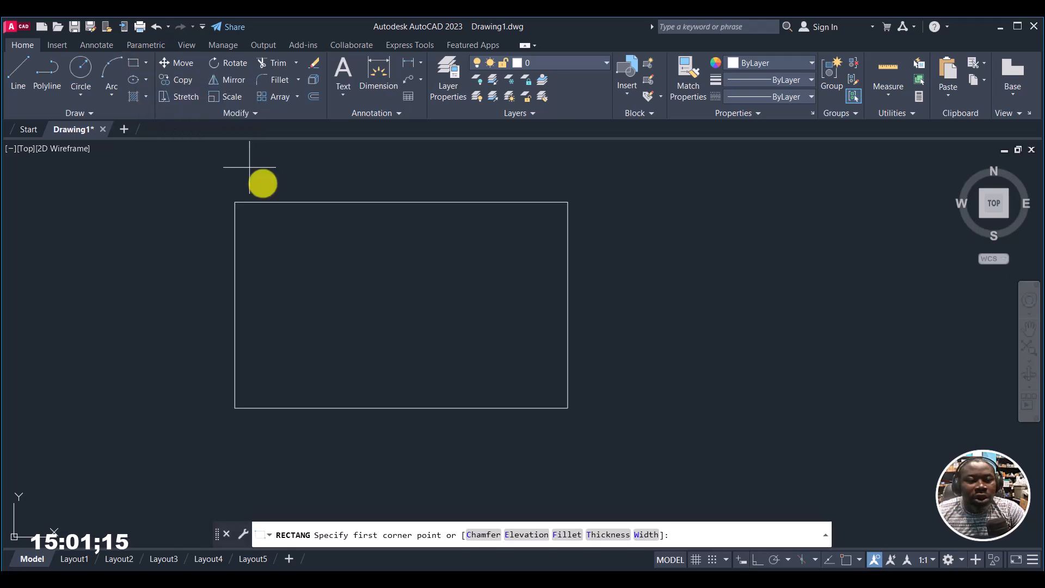
pyautogui.click(251, 217)
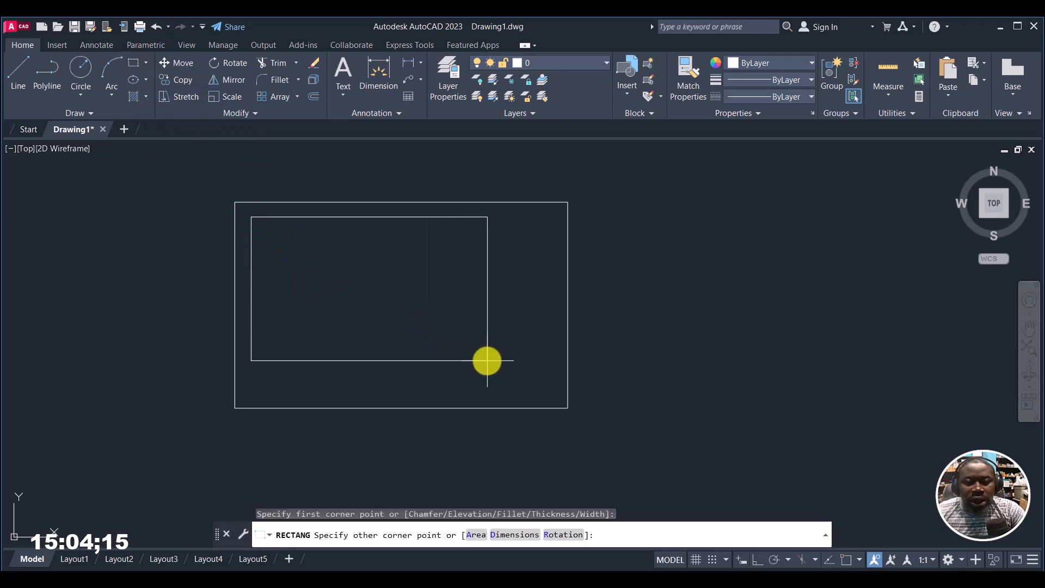
pyautogui.click(547, 395)
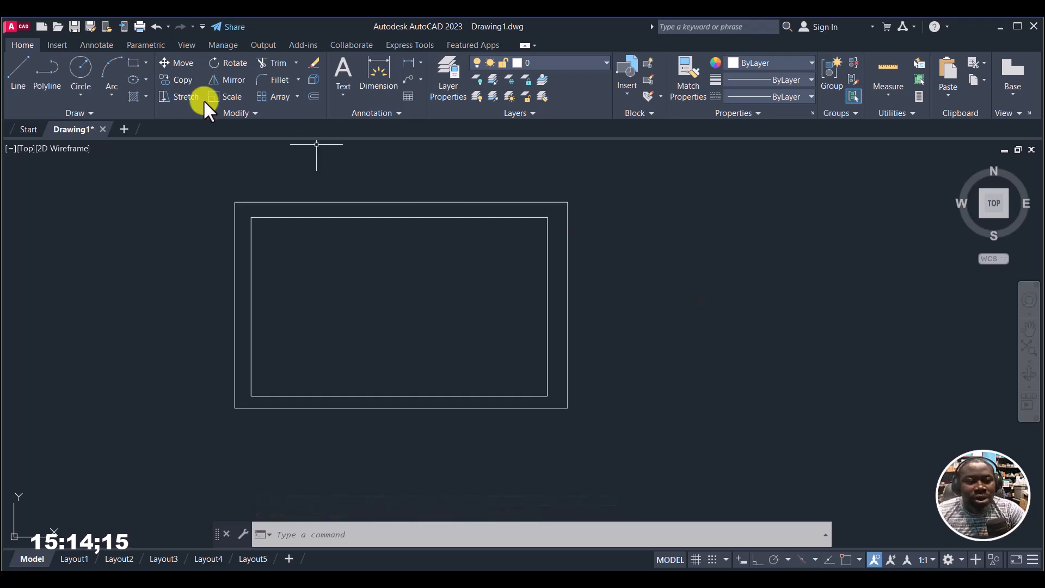
# Step: Nest two more rectangles inside, the first drawn from its upper-right to lower-left corner, the innermost from its lower-left to upper-right corner
pyautogui.click(133, 63)
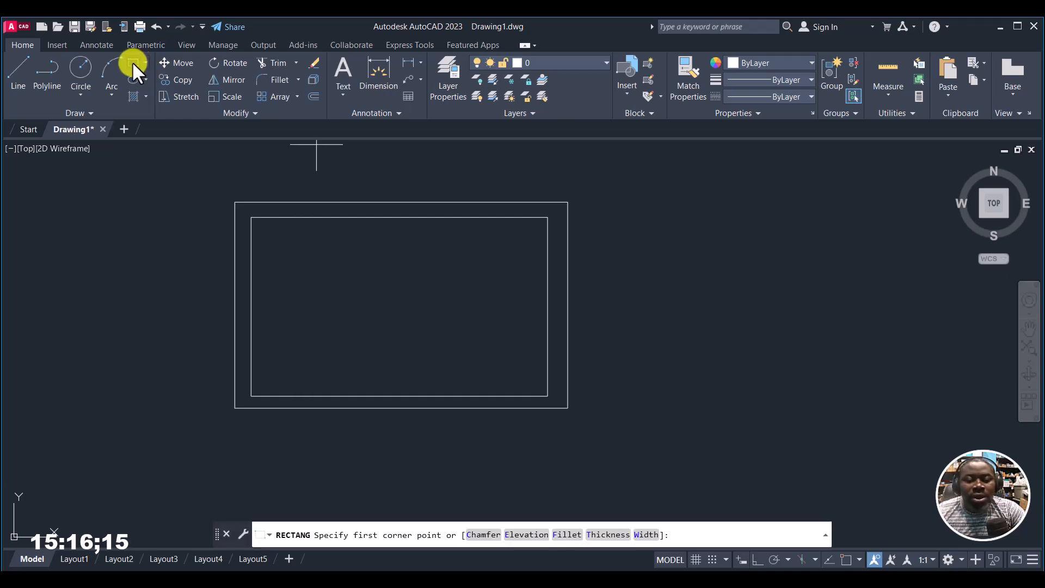
pyautogui.click(535, 235)
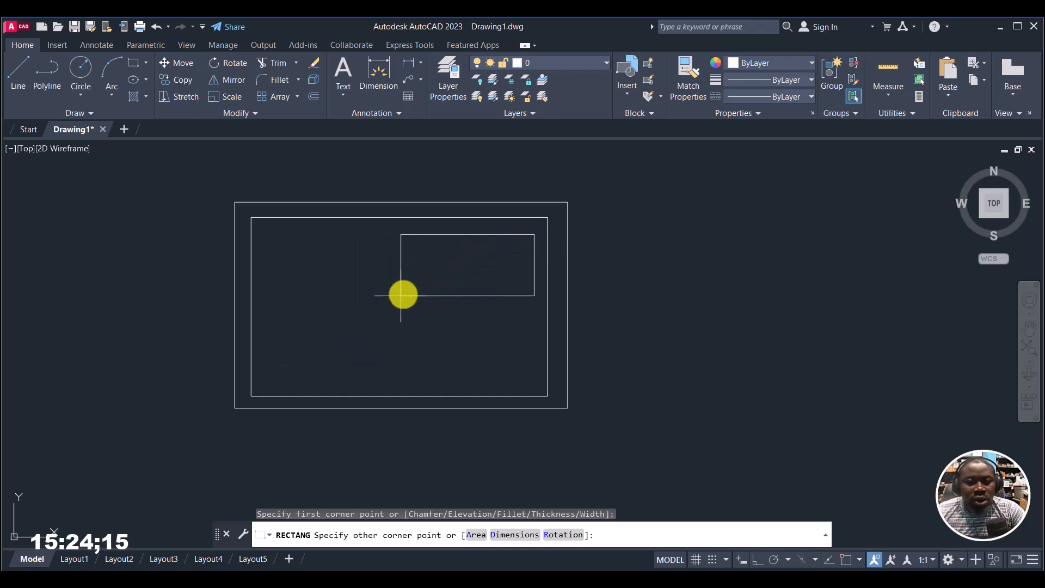
pyautogui.click(273, 375)
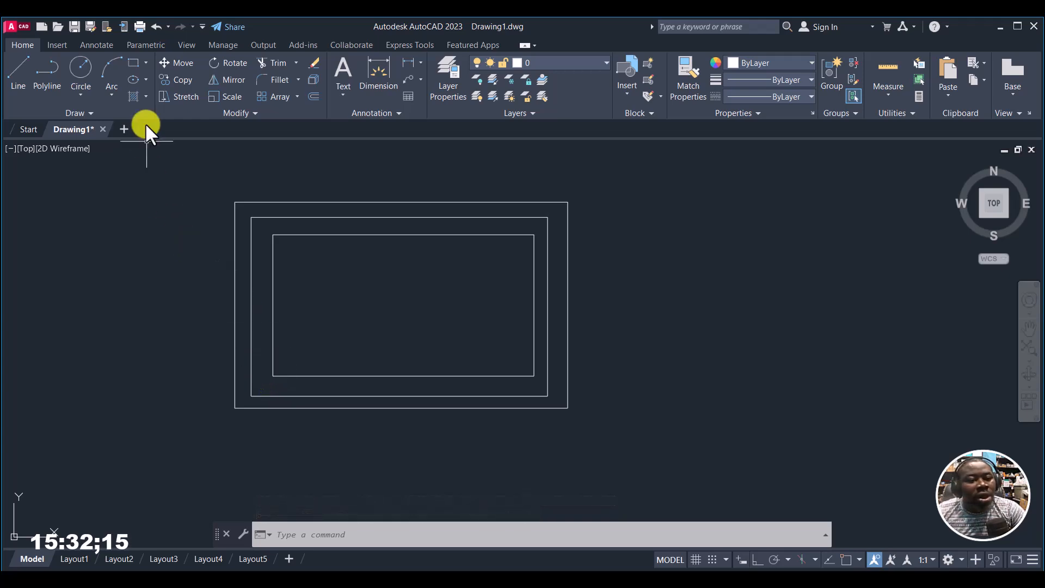
pyautogui.click(134, 62)
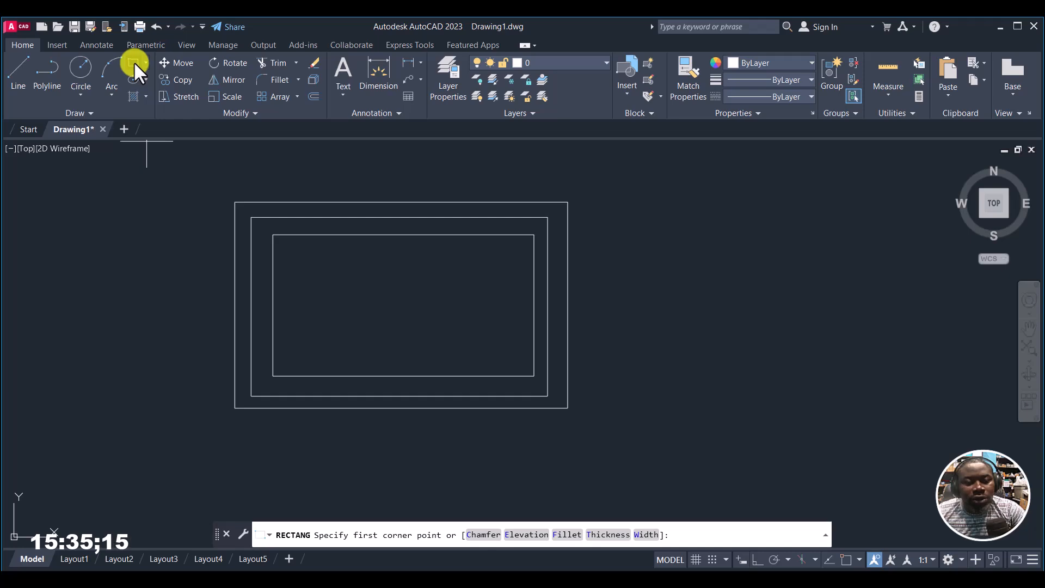
pyautogui.click(298, 355)
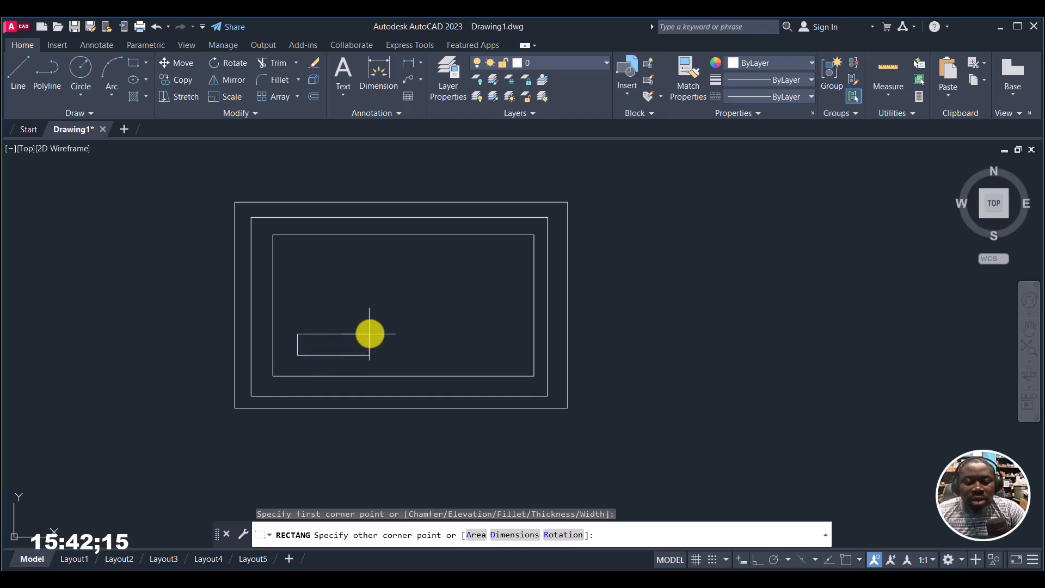
pyautogui.click(505, 255)
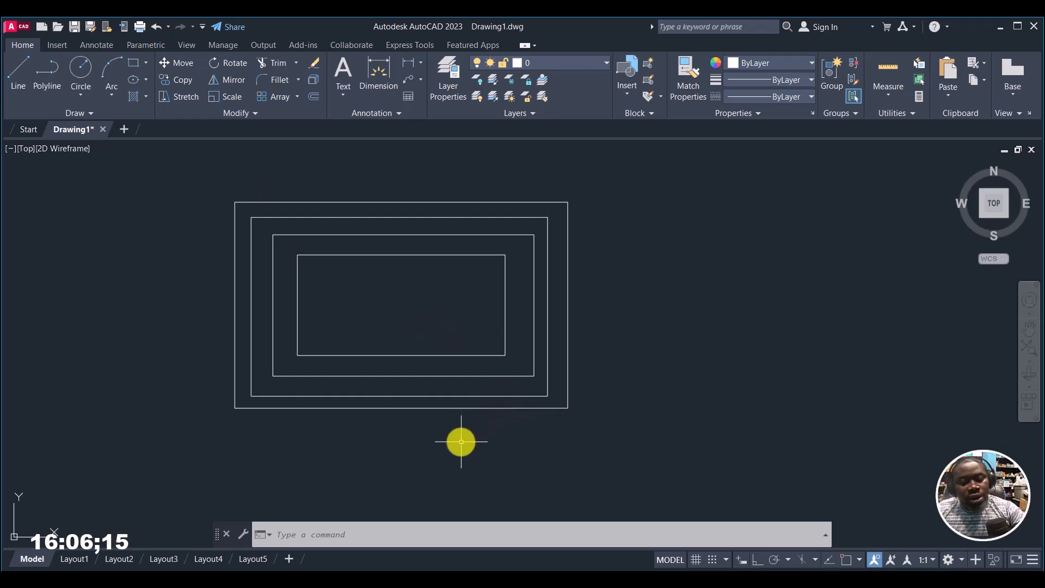
# Step: Erase all four nested rectangles from the drawing
pyautogui.hotkey('ctrl', 'a')
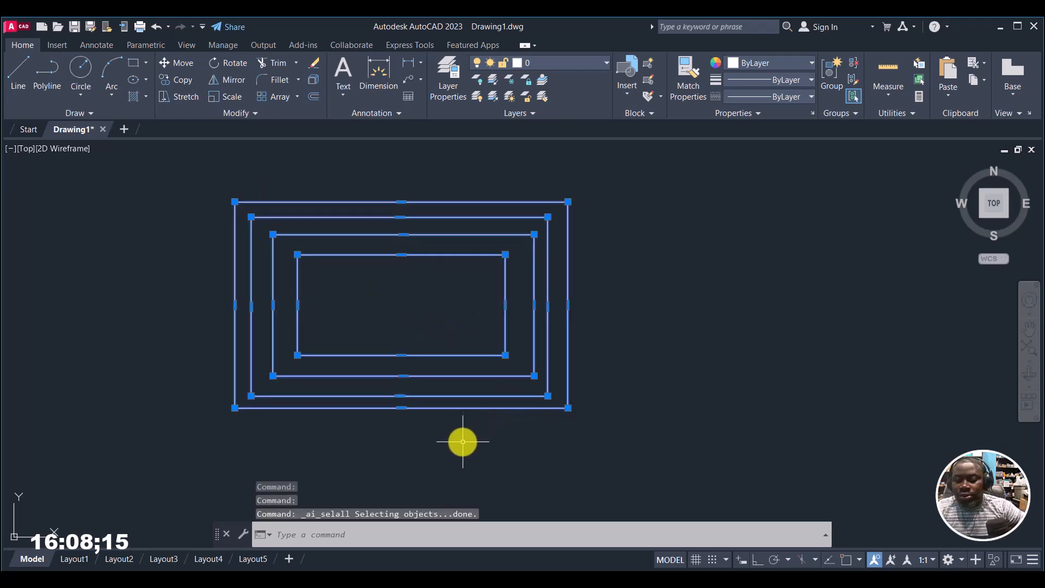
pyautogui.press('Delete')
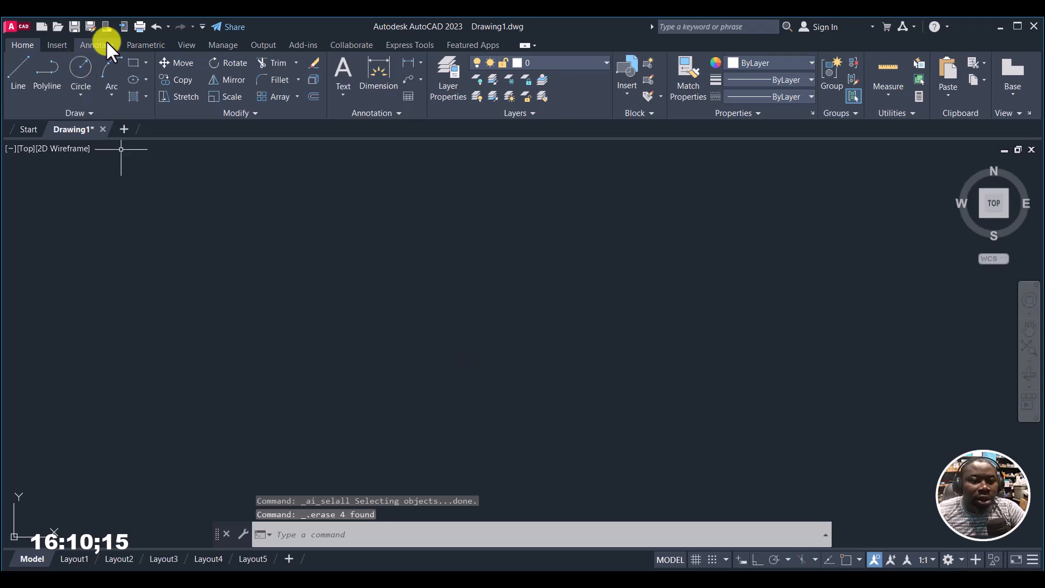
# Step: Draw a rectangle with the Dimensions option, length 35 and width 45, extending up and to the right from its first corner
pyautogui.click(133, 61)
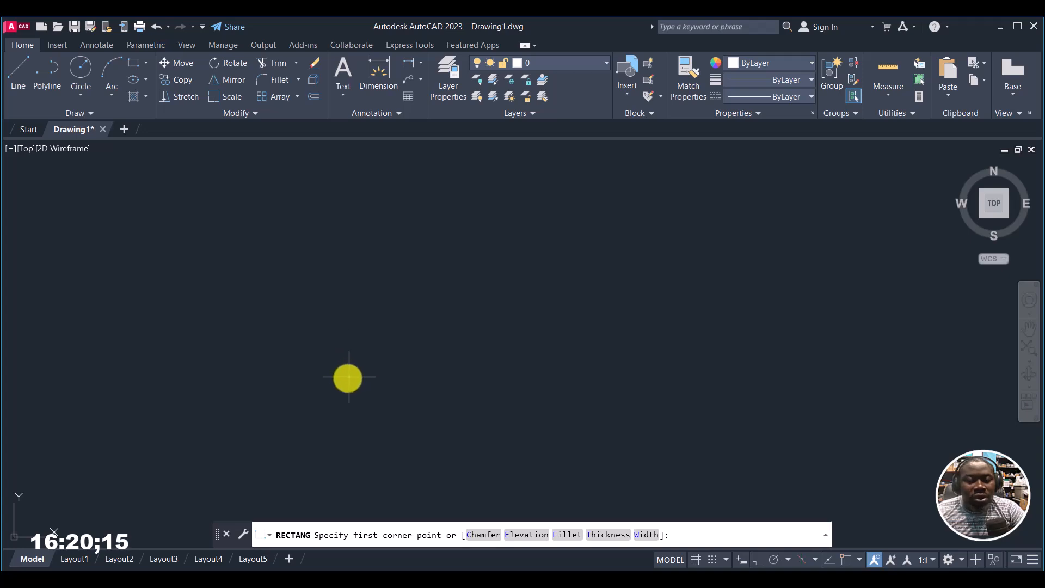
pyautogui.click(317, 380)
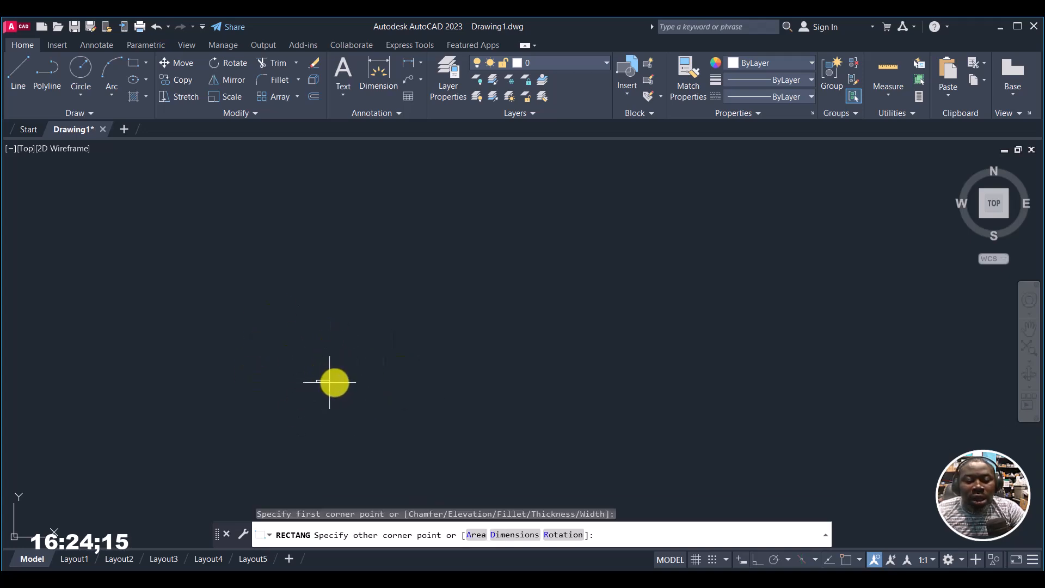
pyautogui.click(518, 535)
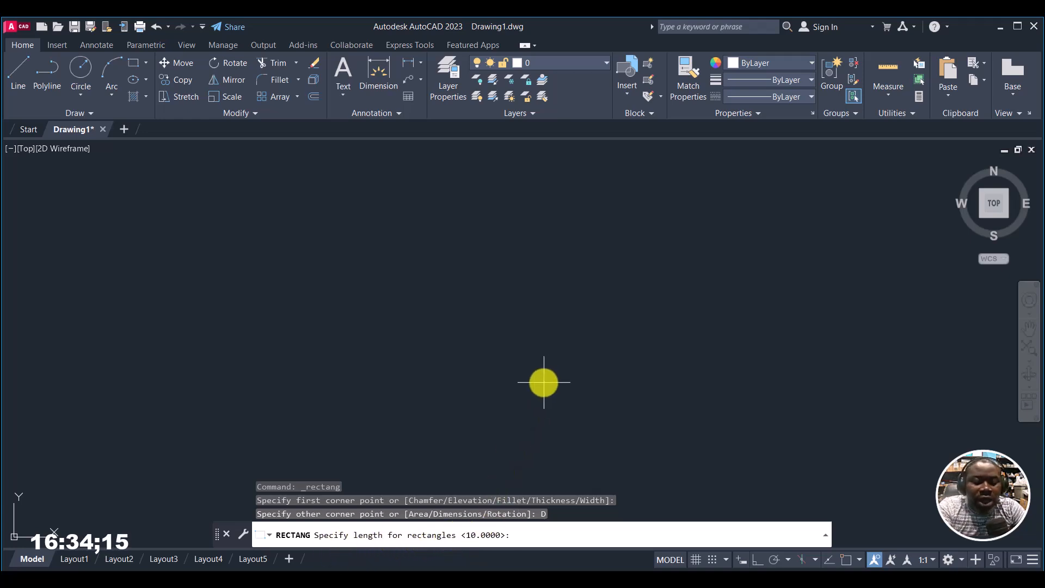
pyautogui.write('35')
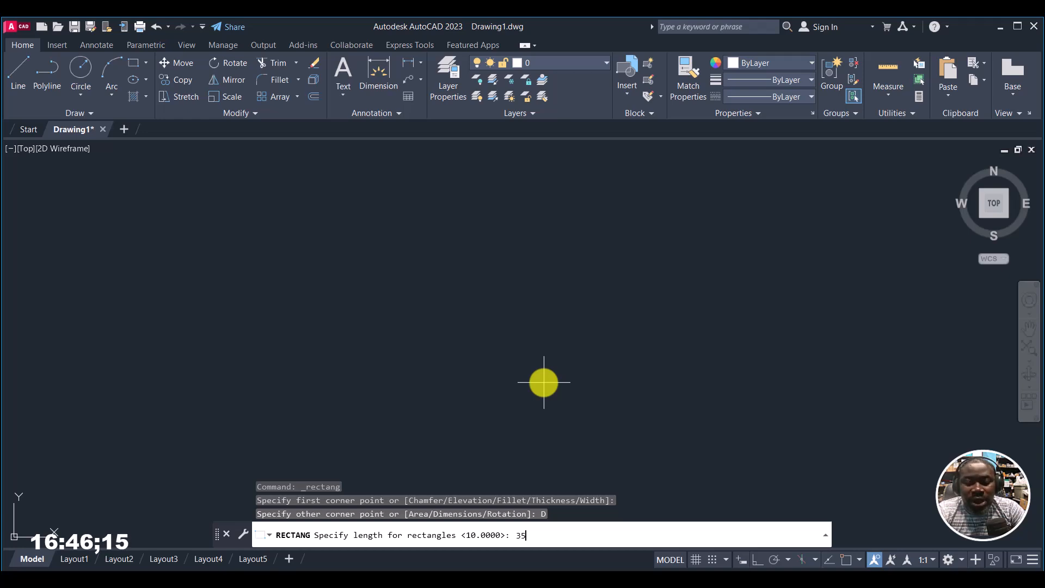
pyautogui.press('Return')
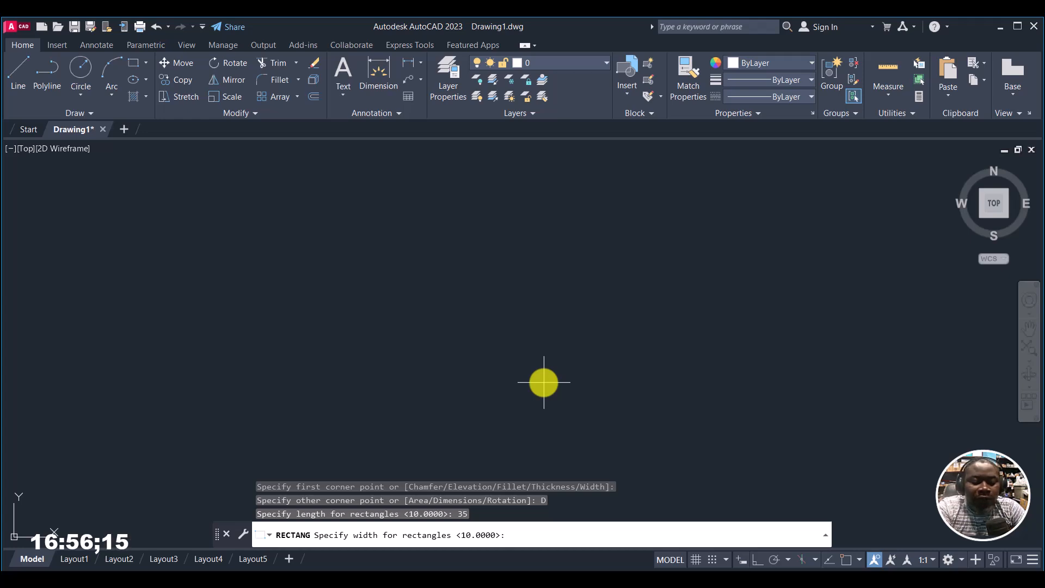
pyautogui.press('Return')
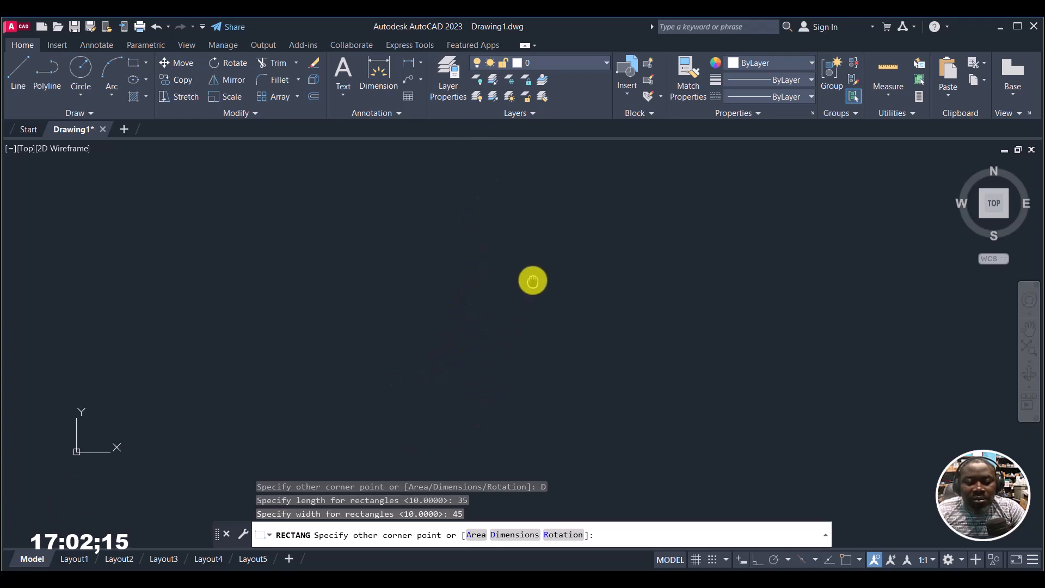
pyautogui.moveTo(437, 271); pyautogui.dragTo(383, 331, button='middle')
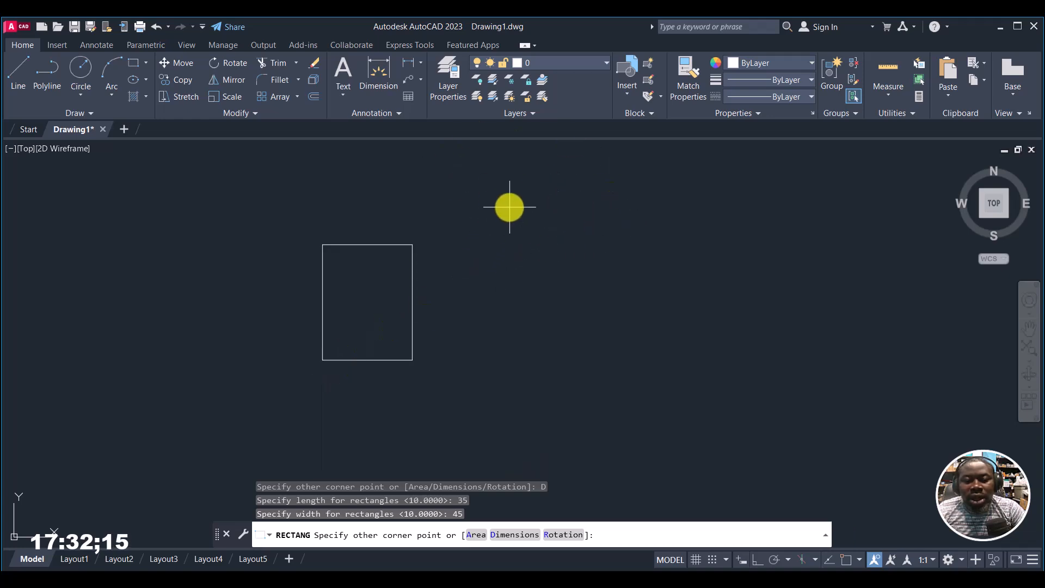
pyautogui.click(532, 207)
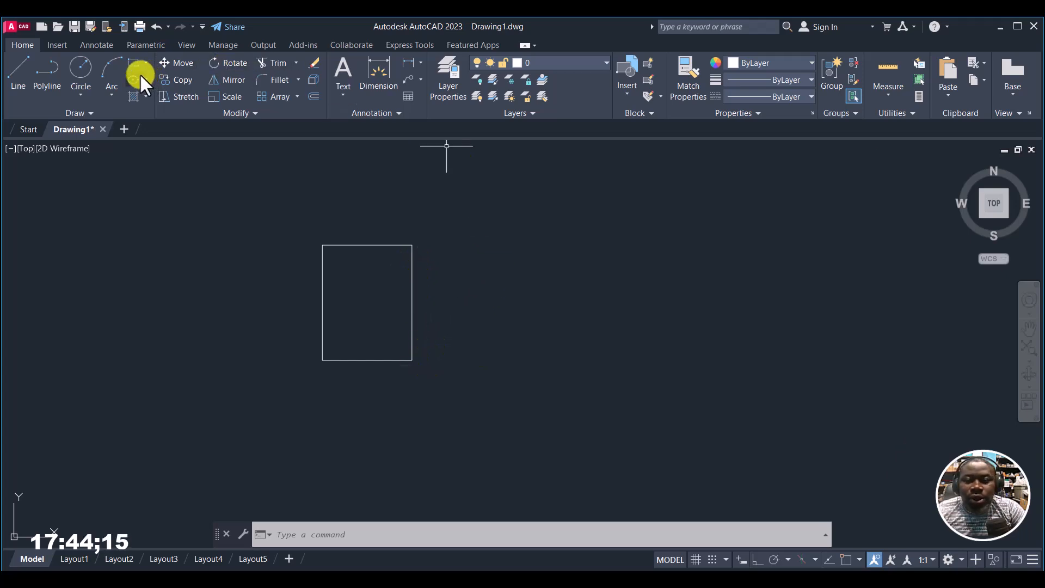
# Step: Draw a second rectangle by dimensions, length 60 and width 30, beside the first, extending down and to the left from its first corner
pyautogui.click(131, 61)
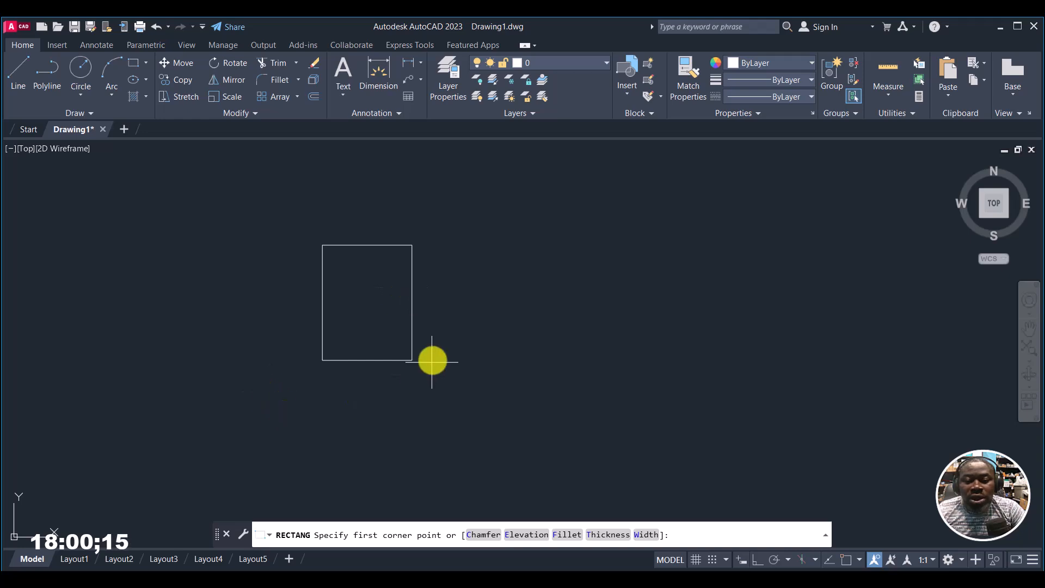
pyautogui.click(678, 286)
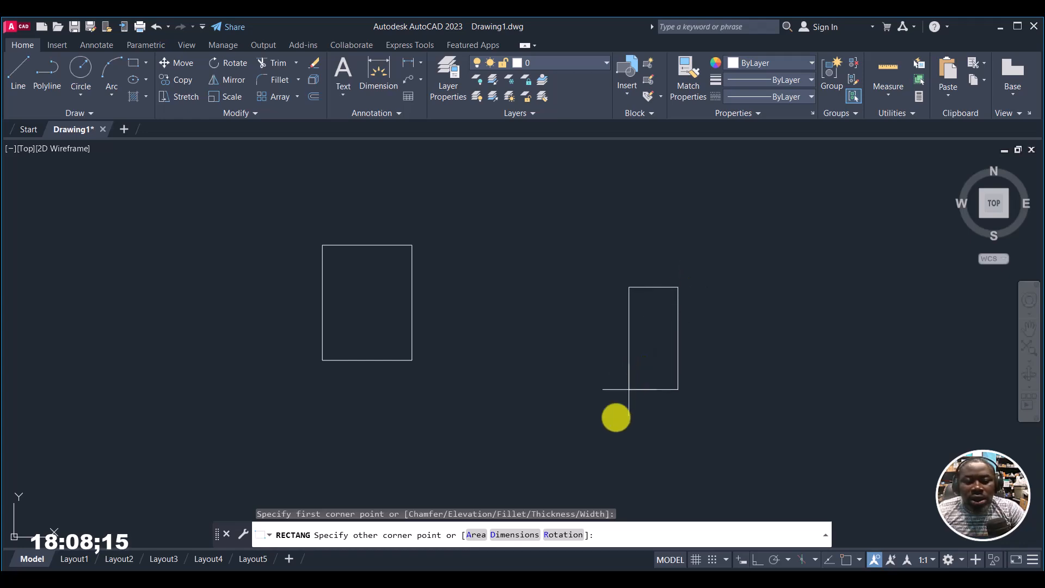
pyautogui.click(513, 535)
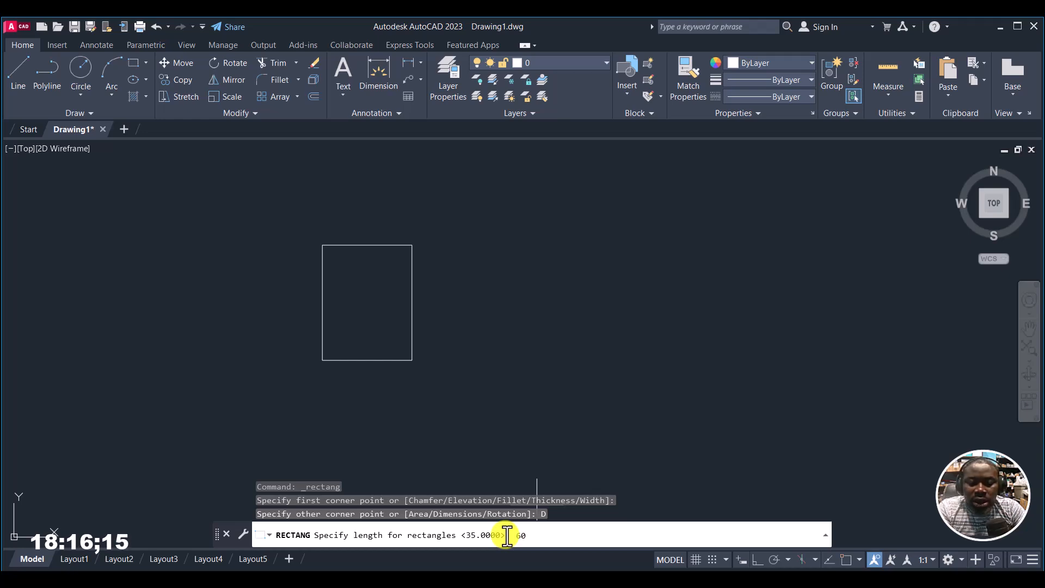
pyautogui.press('Return')
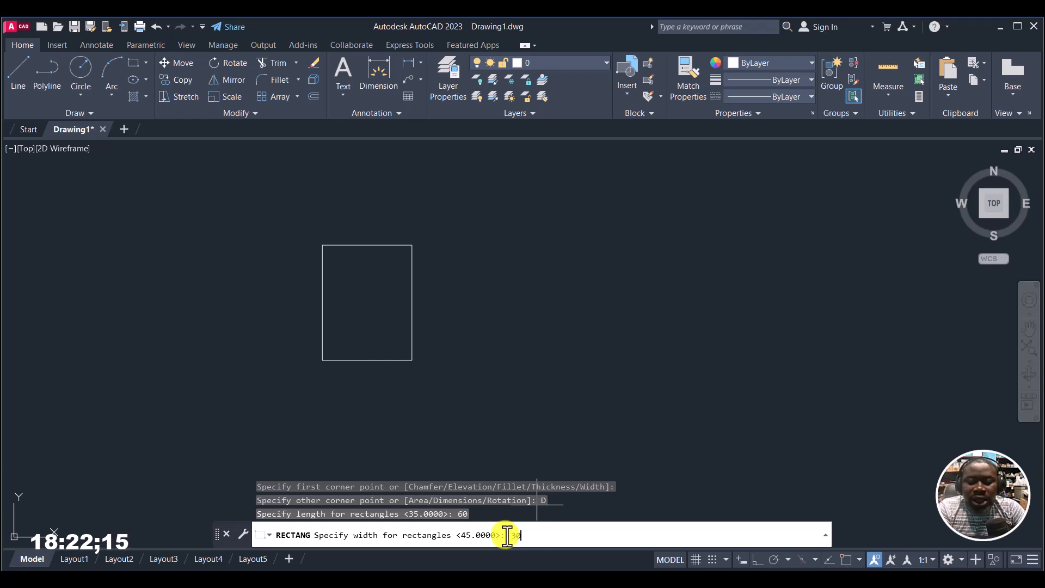
pyautogui.press('Return')
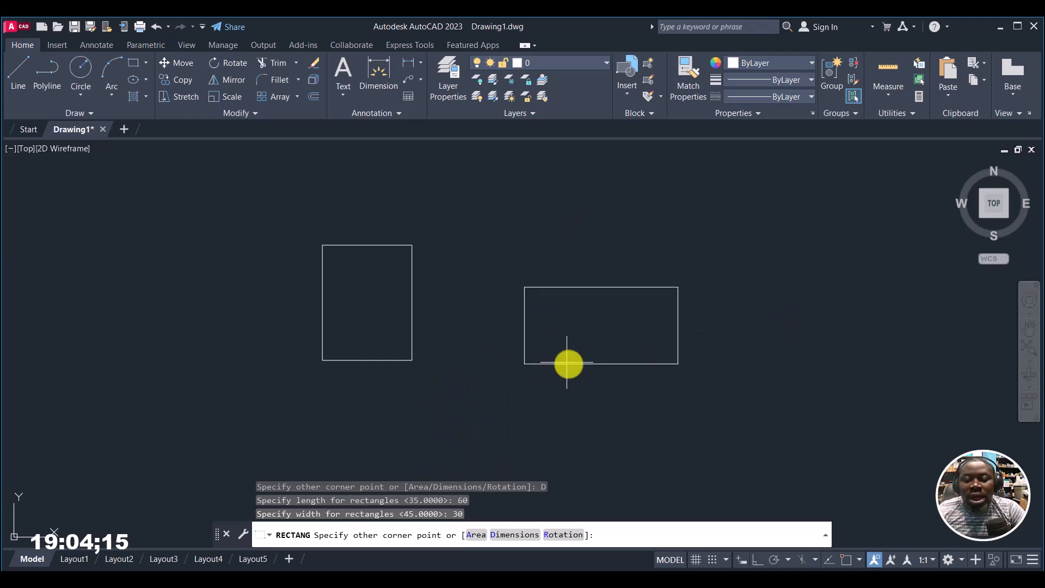
pyautogui.click(482, 405)
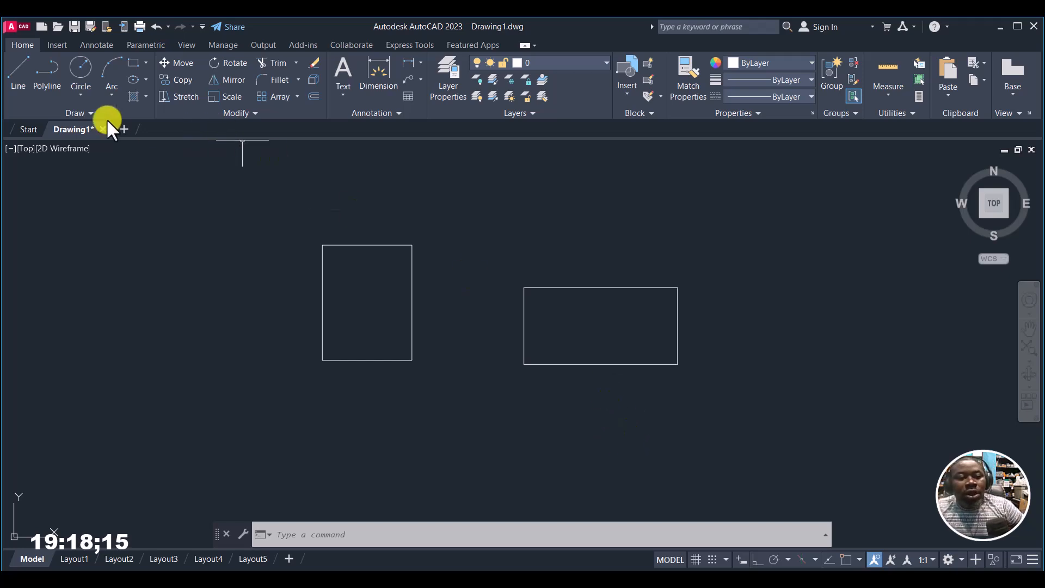
# Step: Erase both dimensioned rectangles from the drawing
pyautogui.click(145, 65)
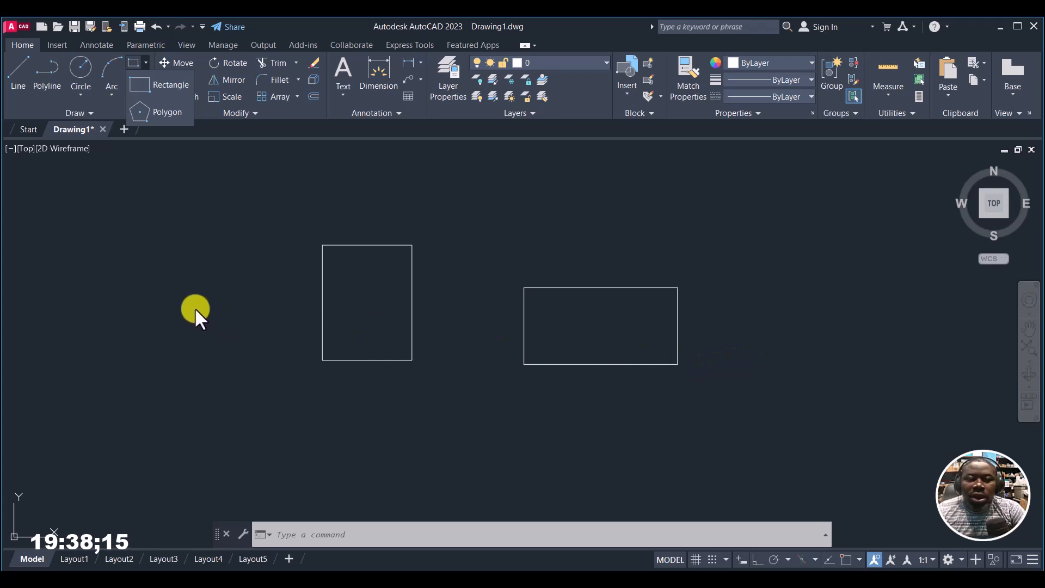
pyautogui.click(184, 289)
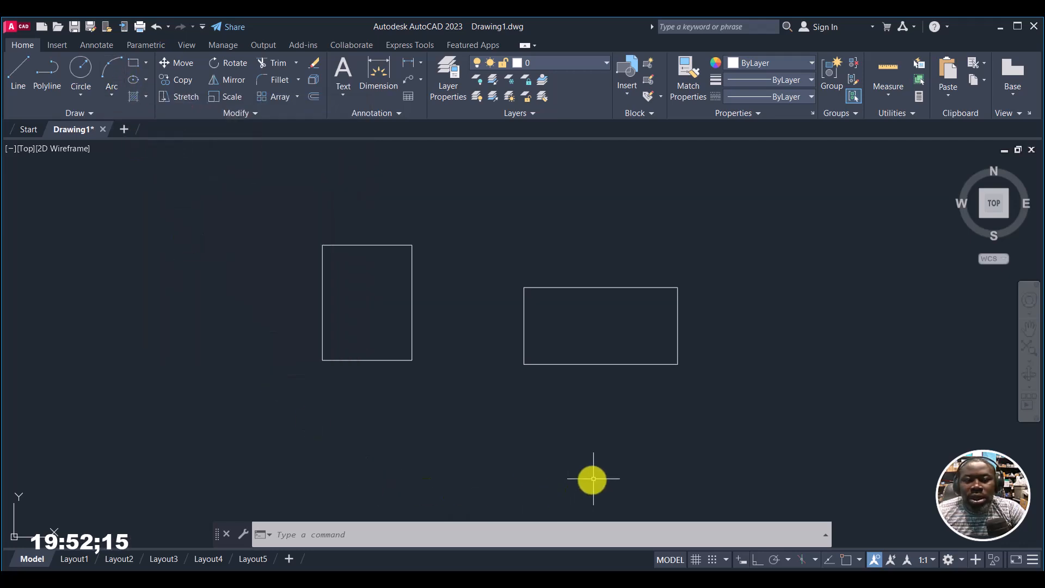
pyautogui.moveTo(630, 459); pyautogui.dragTo(627, 455, button='middle')
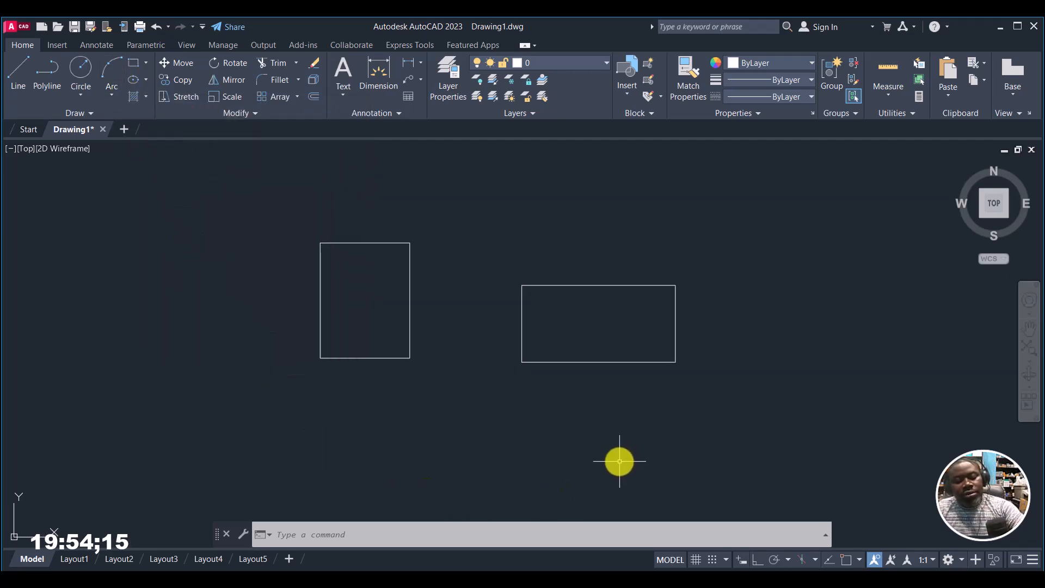
pyautogui.hotkey('ctrl', 'a')
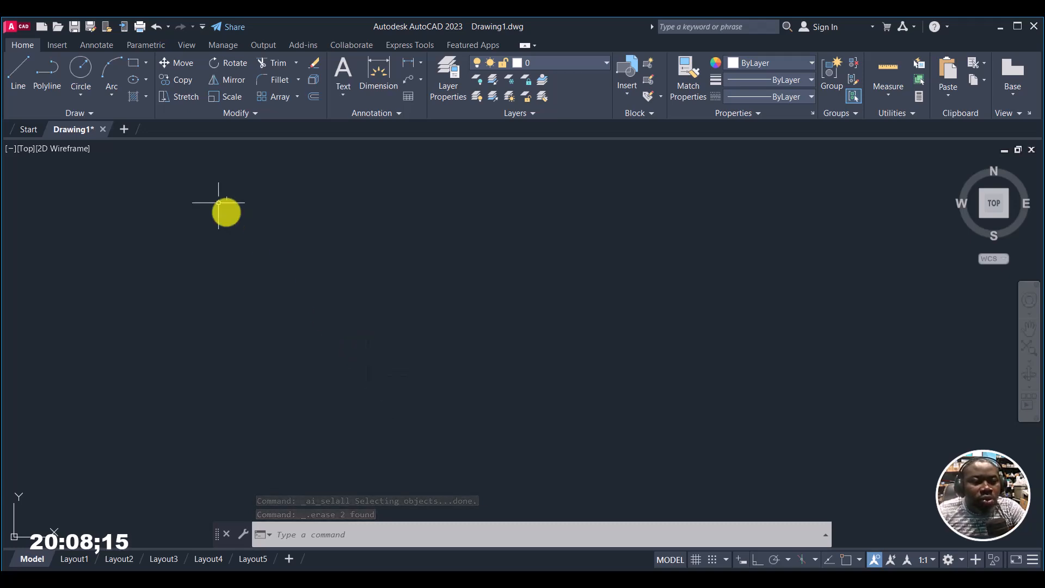
# Step: Draw a wide horizontal ellipse from its center point, setting the long axis endpoint horizontally and the shorter axis vertically
pyautogui.click(147, 80)
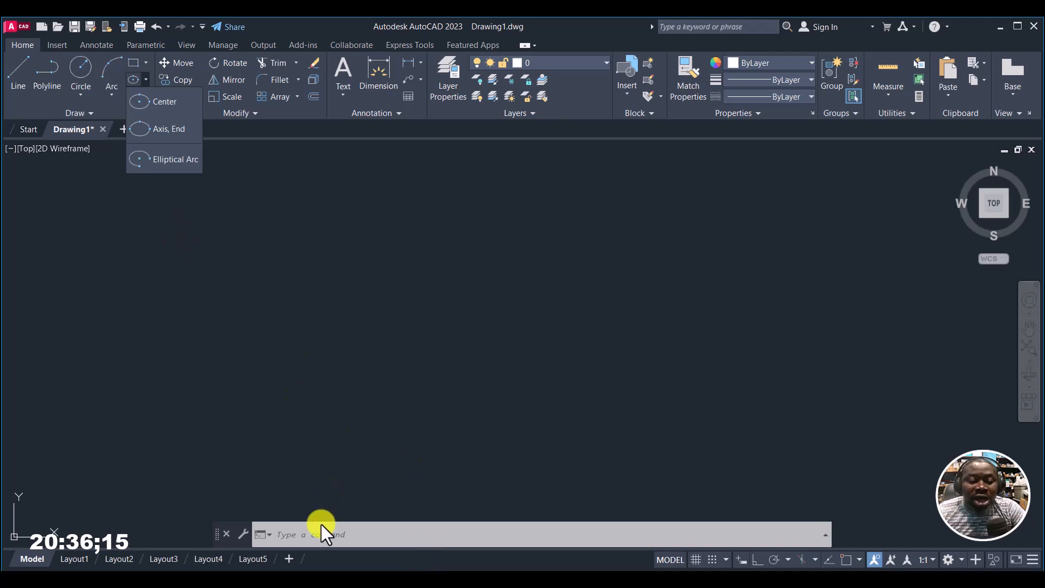
pyautogui.click(253, 319)
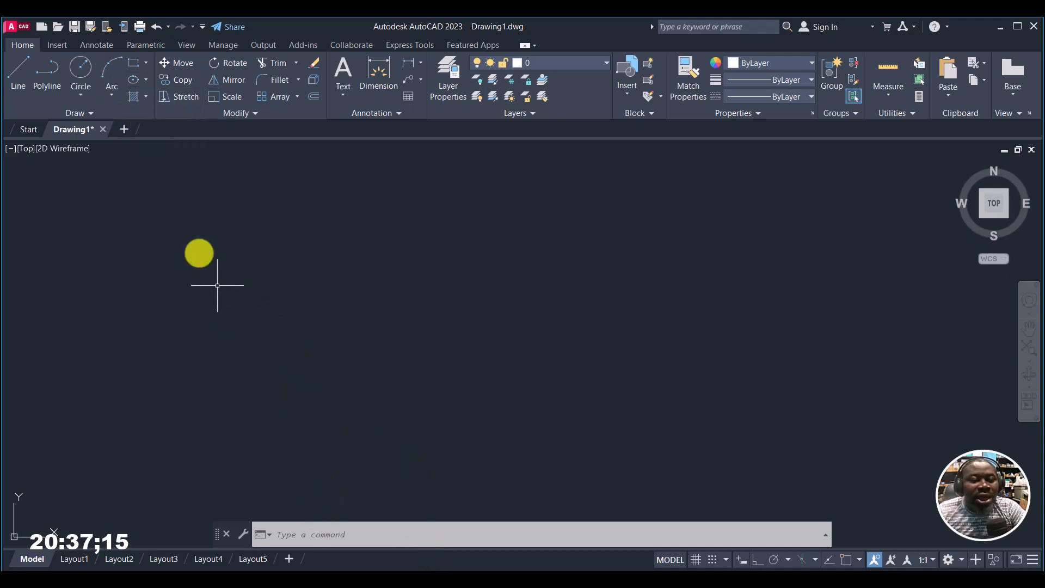
pyautogui.click(131, 79)
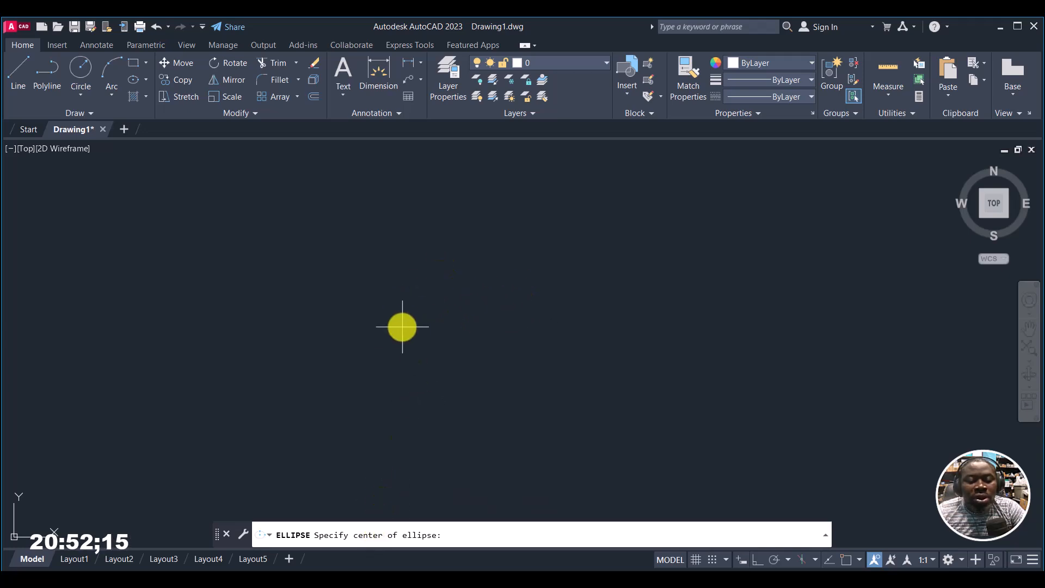
pyautogui.click(445, 294)
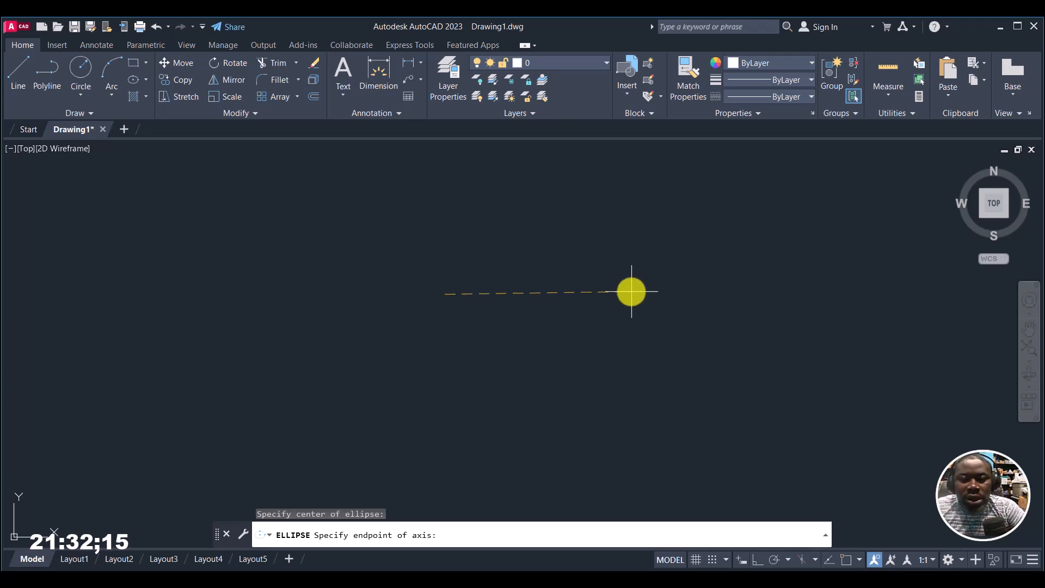
pyautogui.click(631, 294)
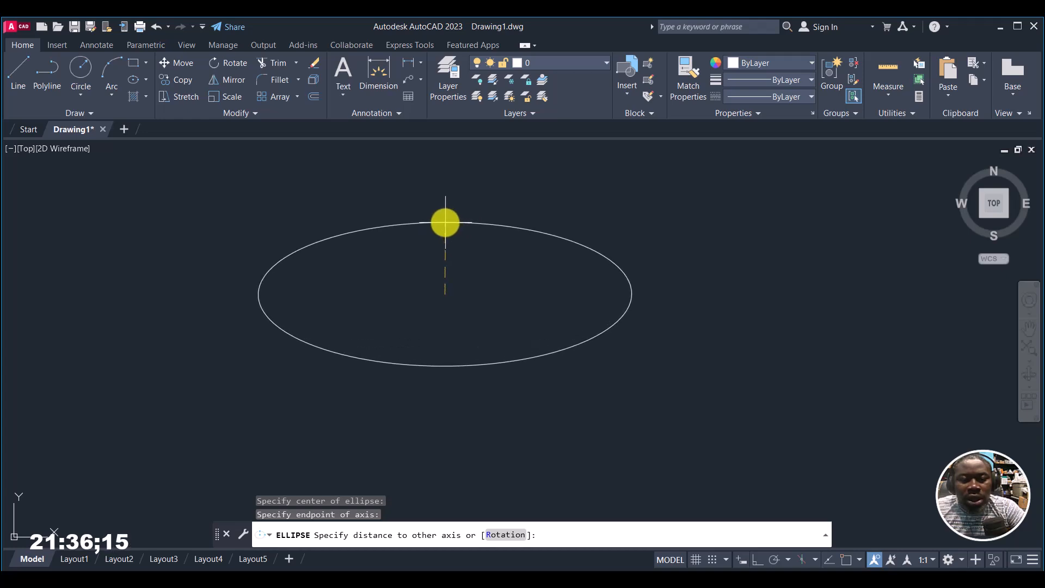
pyautogui.click(446, 223)
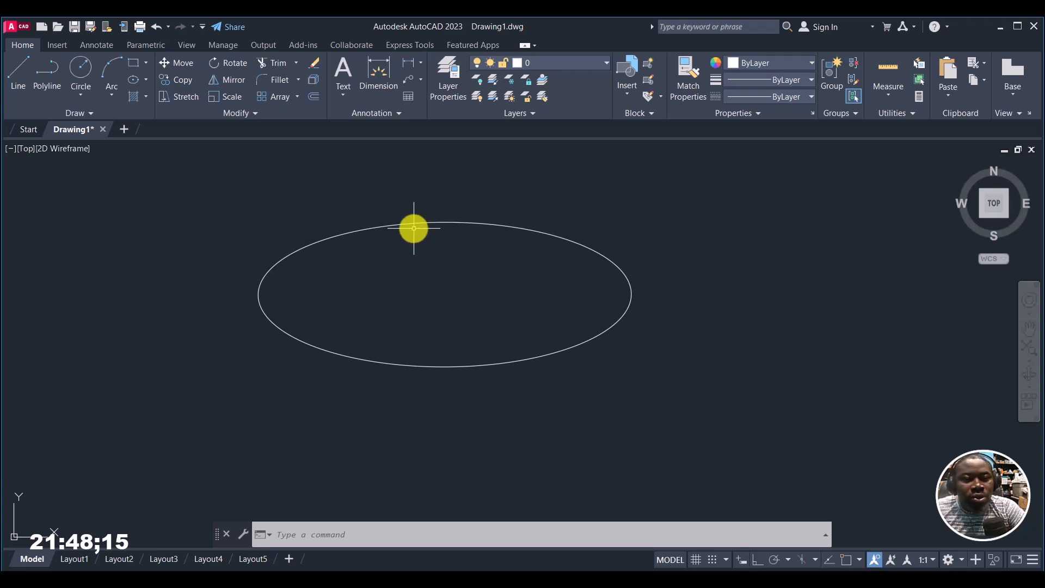
# Step: Draw a slightly smaller ellipse inside the first from nearly the same center, with its long axis endpoint to the left
pyautogui.click(135, 77)
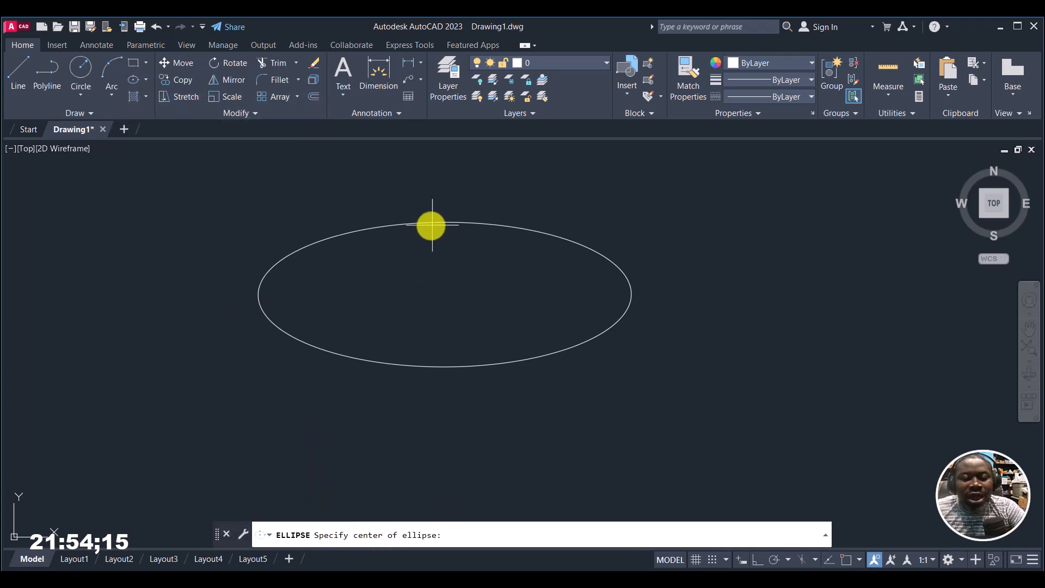
pyautogui.click(442, 289)
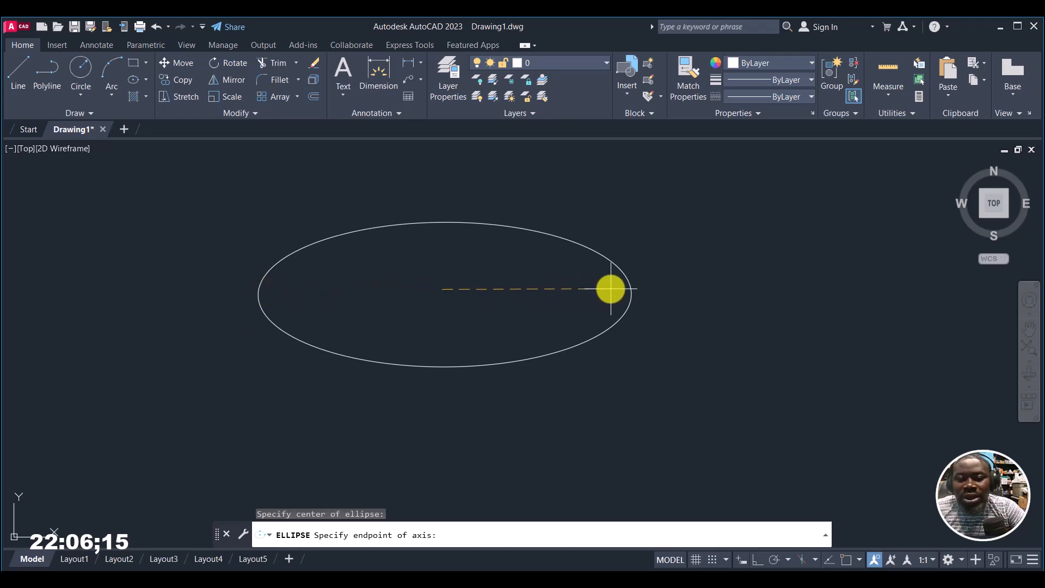
pyautogui.click(268, 285)
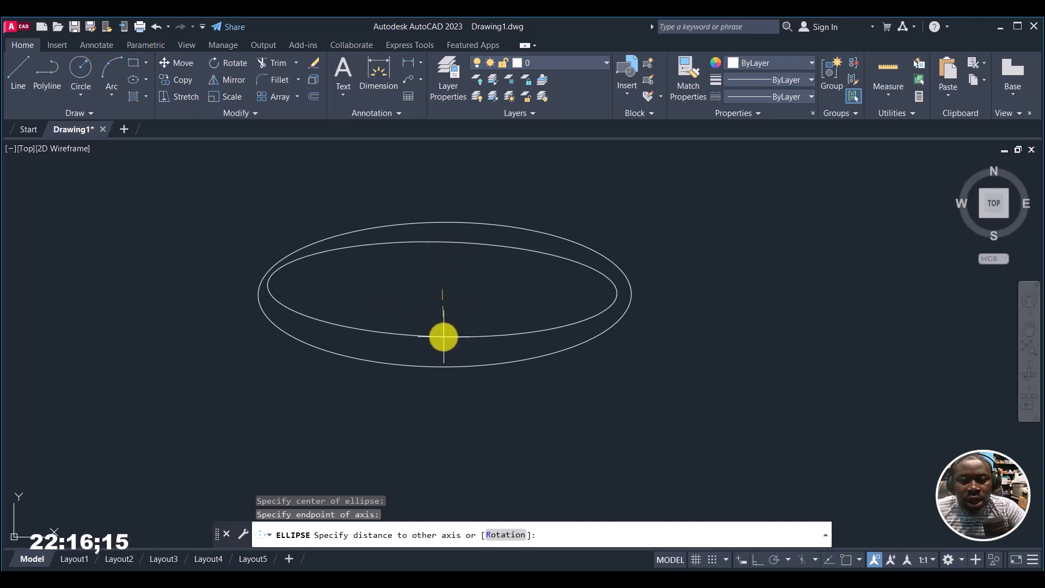
pyautogui.click(443, 337)
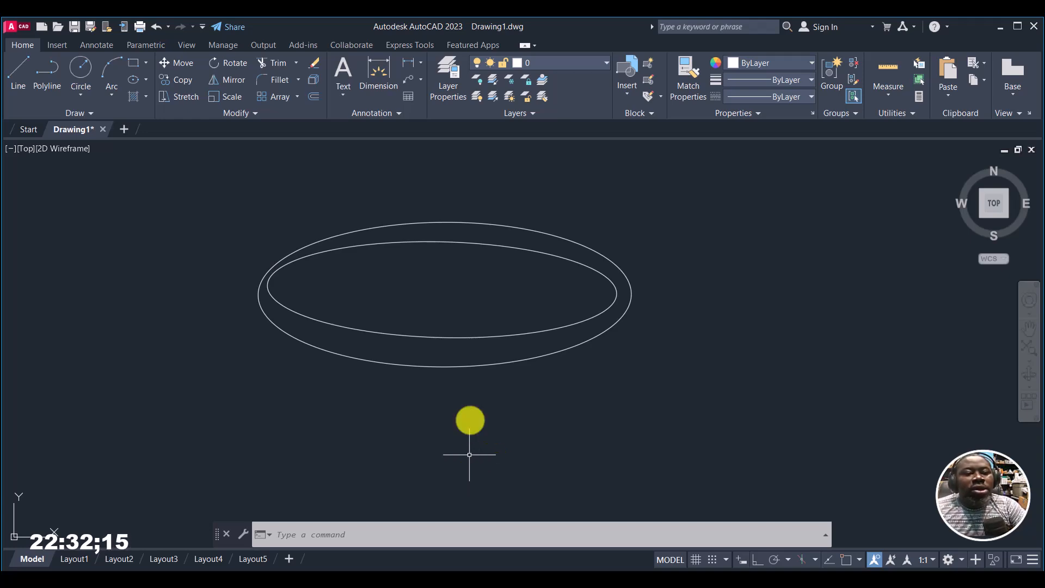
pyautogui.click(145, 80)
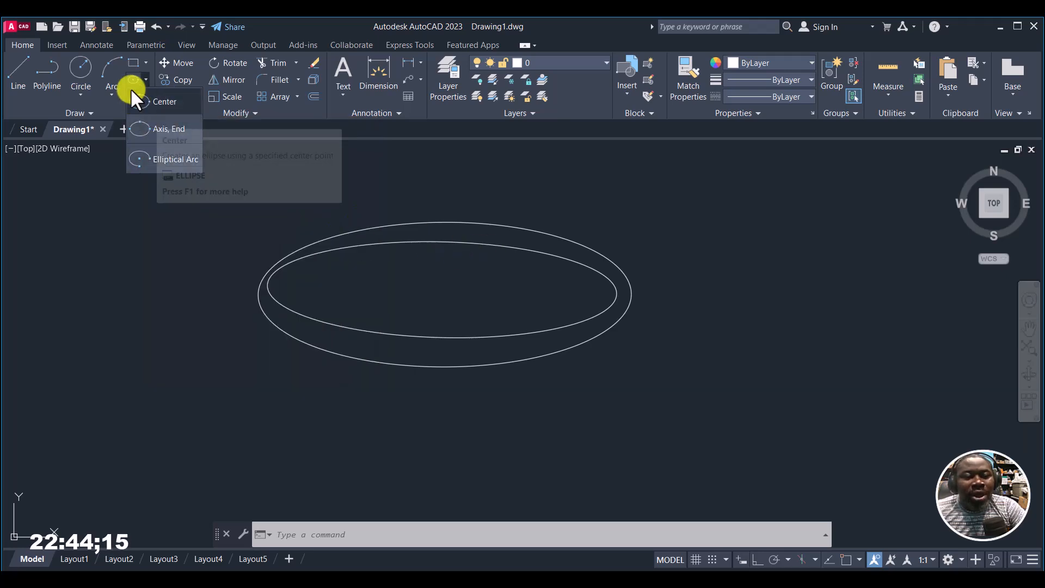
pyautogui.click(159, 252)
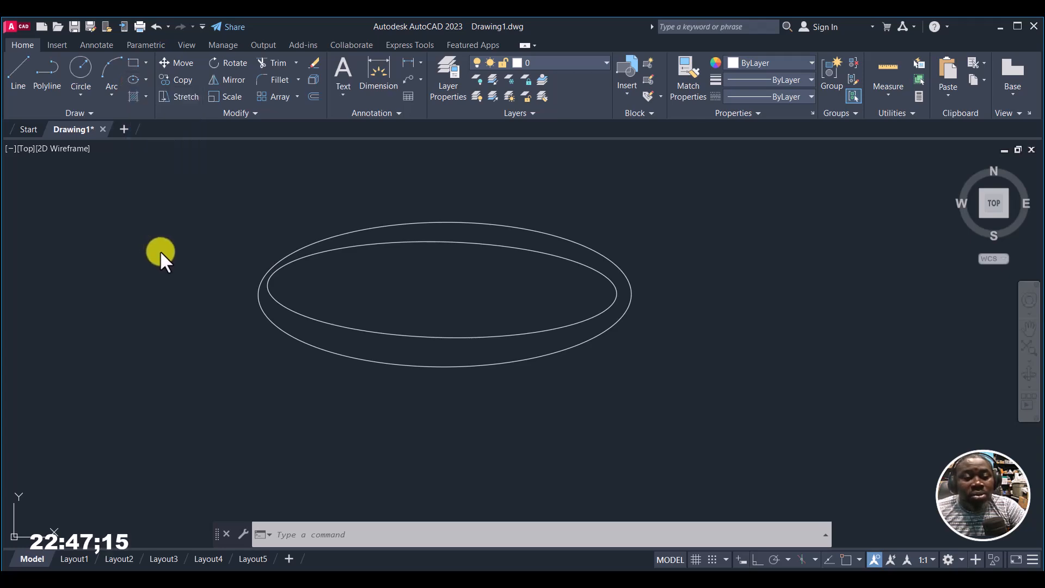
pyautogui.click(129, 78)
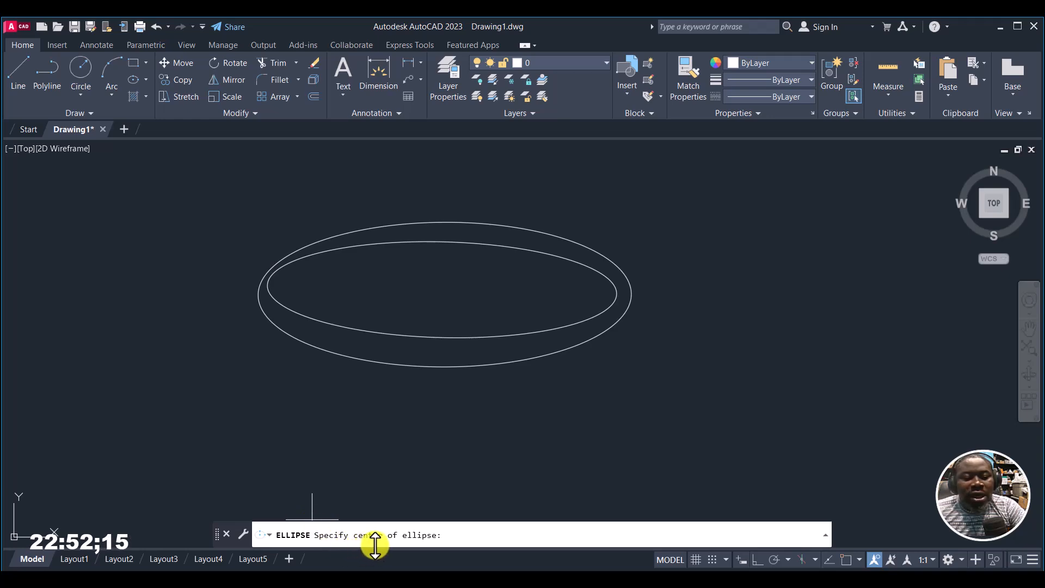
pyautogui.click(145, 81)
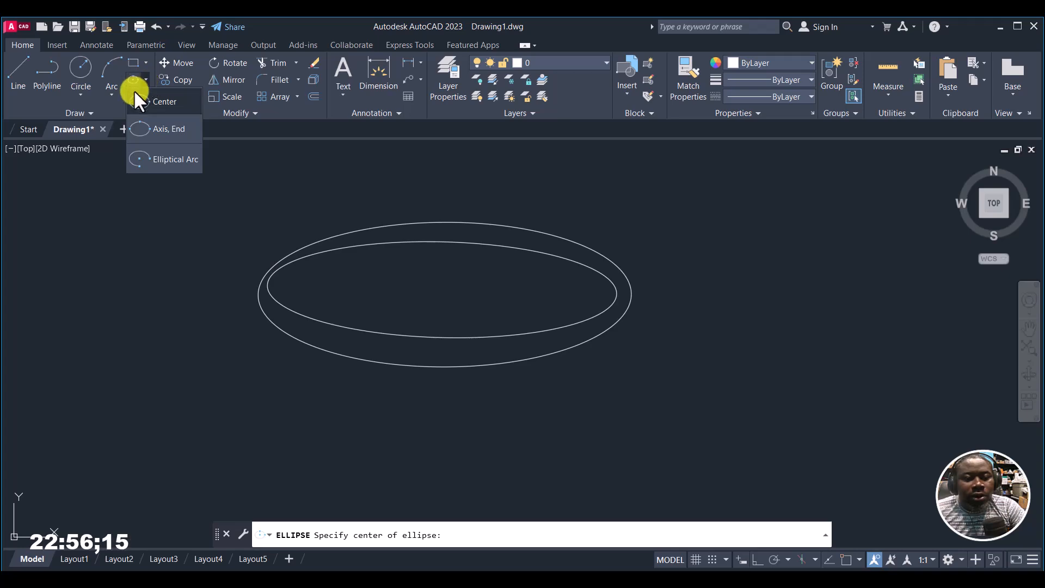
pyautogui.click(144, 130)
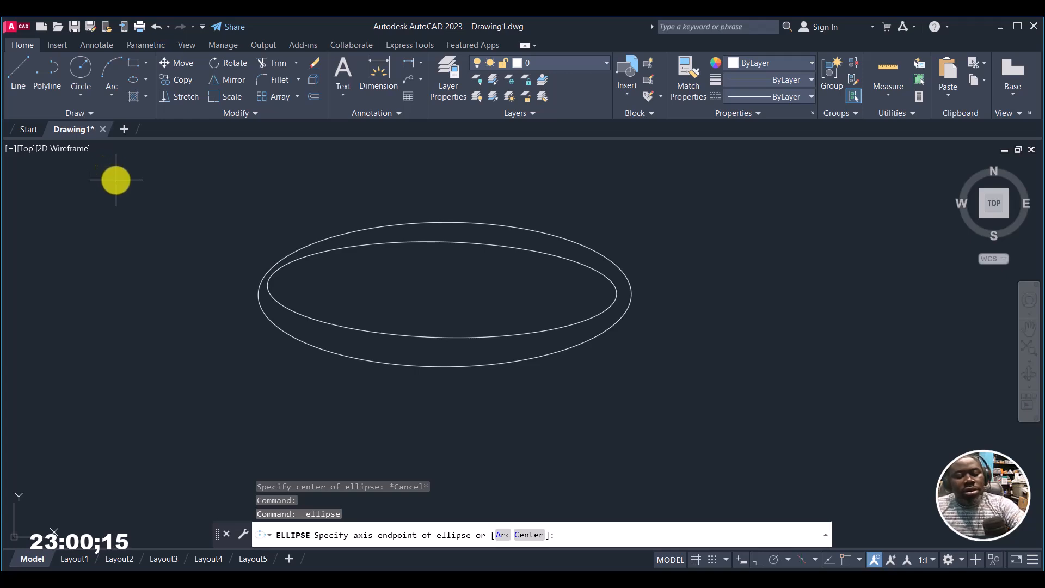
pyautogui.press('Escape')
pyautogui.click(132, 79)
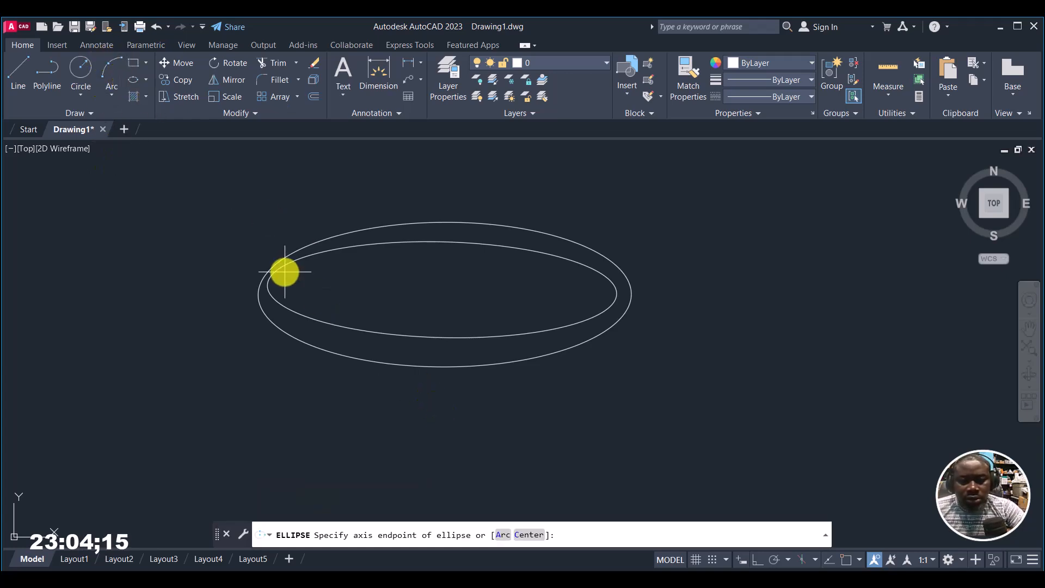
pyautogui.press('Escape')
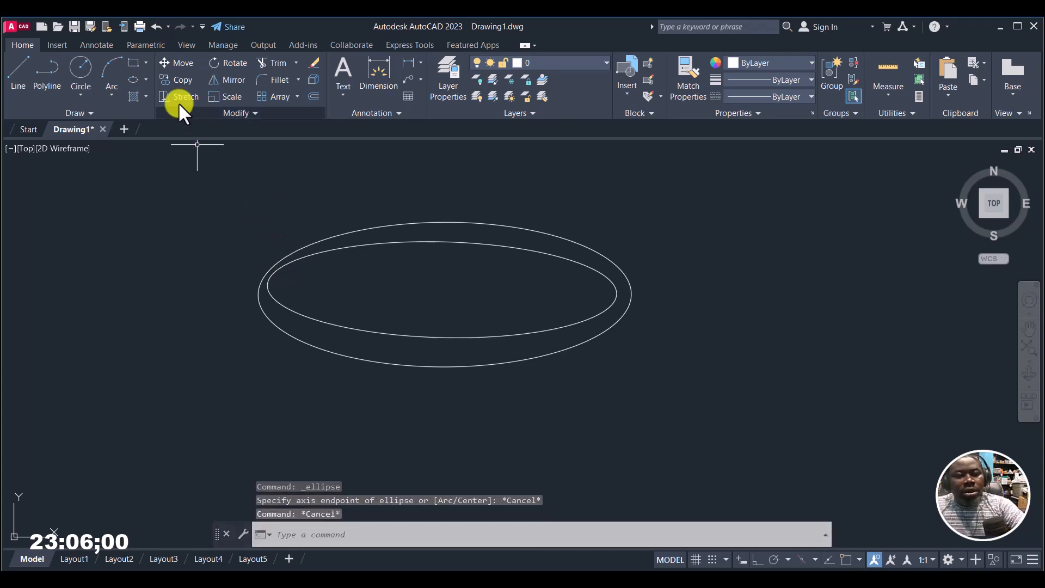
pyautogui.click(147, 79)
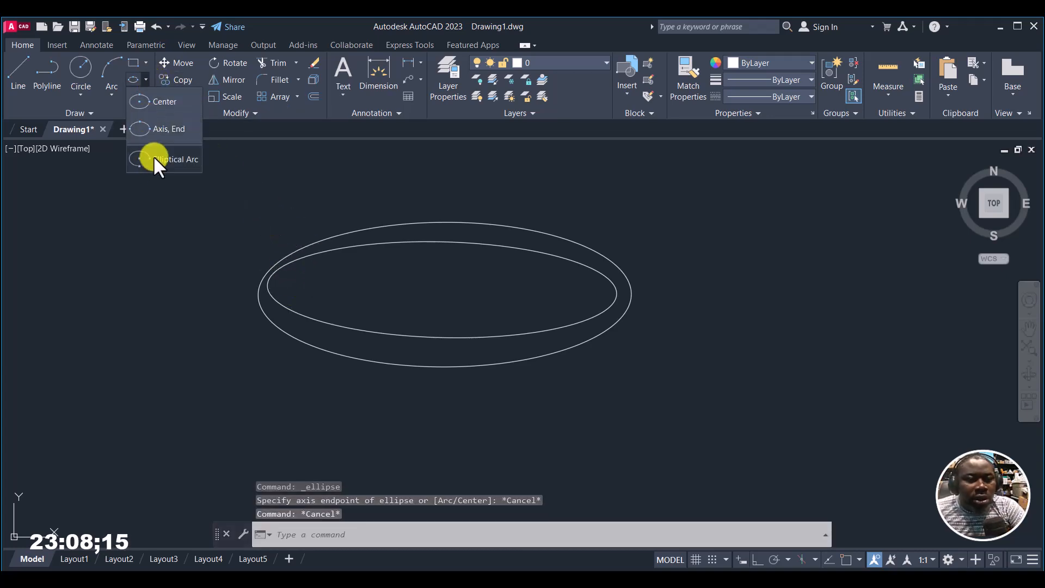
pyautogui.click(151, 100)
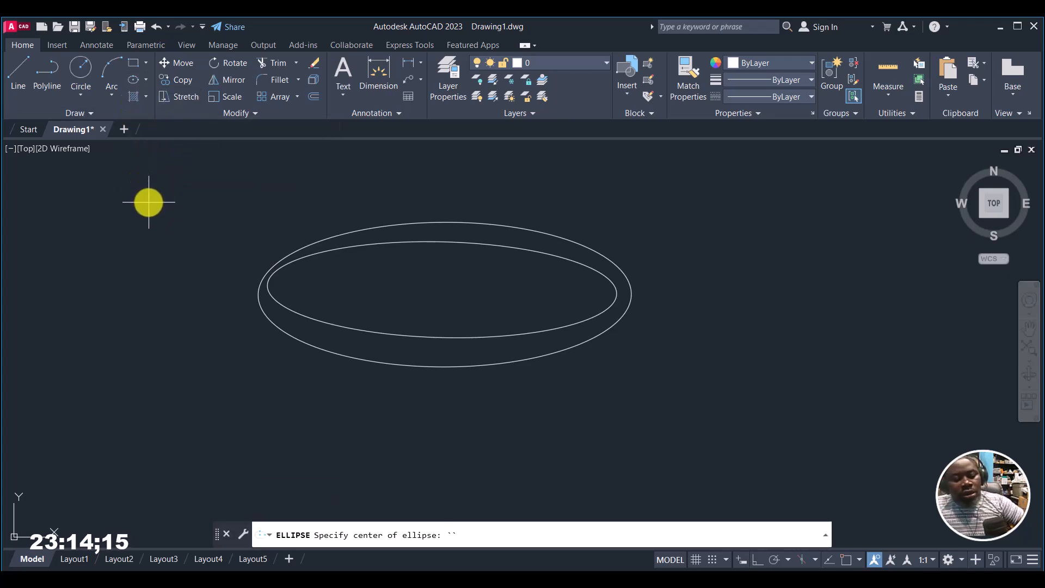
pyautogui.click(145, 79)
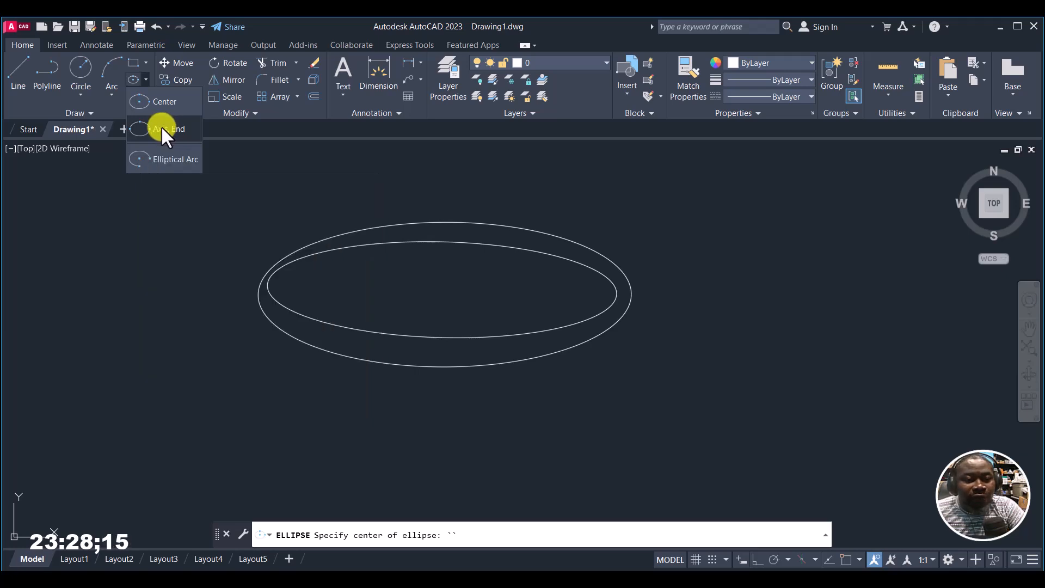
pyautogui.click(161, 125)
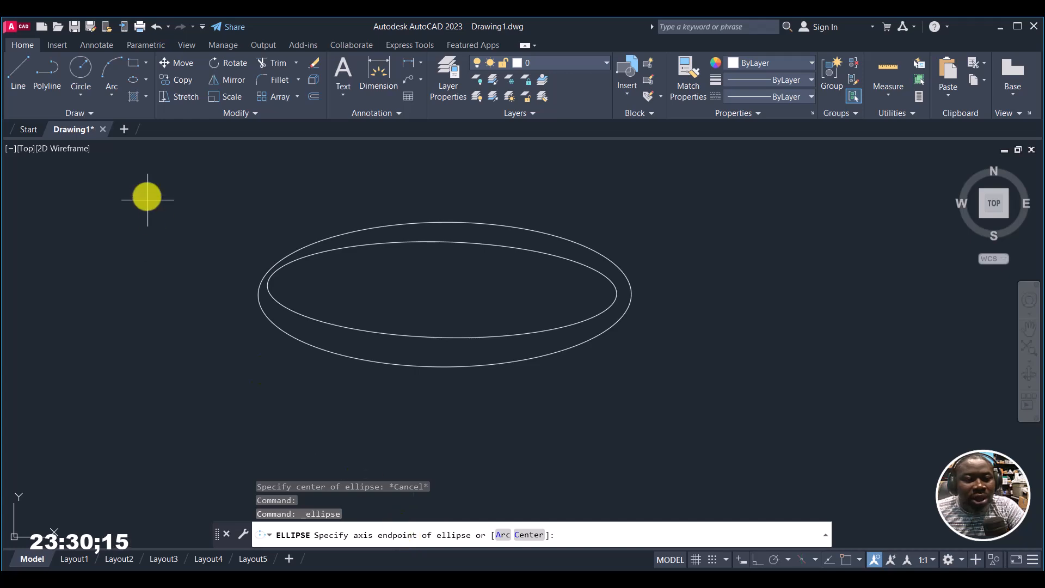
# Step: Draw a wide horizontal ellipse with the Axis, End method in empty space, setting both long-axis endpoints and the distance to the shorter axis
pyautogui.click(144, 80)
pyautogui.click(155, 133)
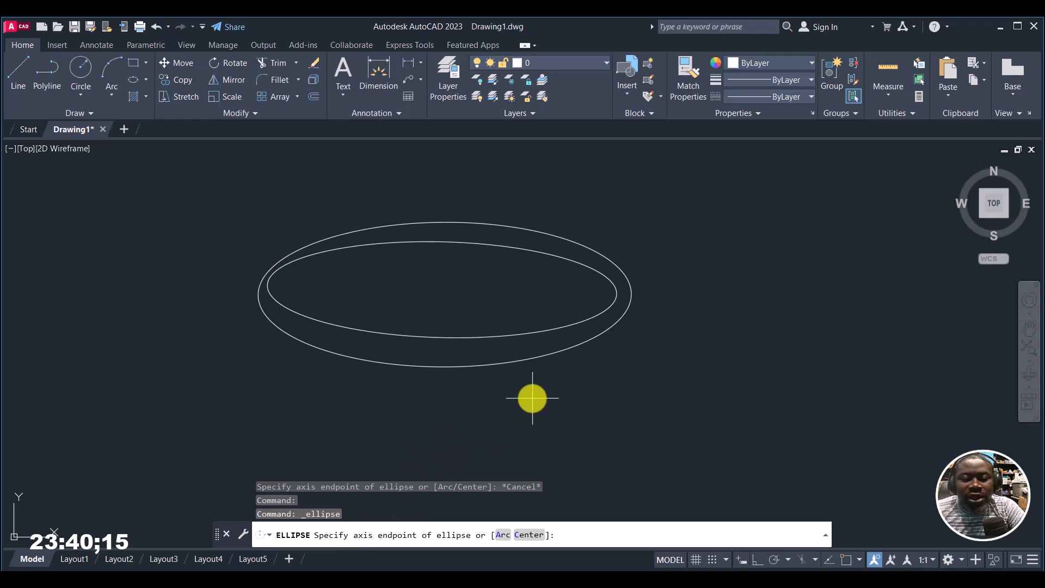
pyautogui.moveTo(684, 345); pyautogui.dragTo(33, 309, button='middle')
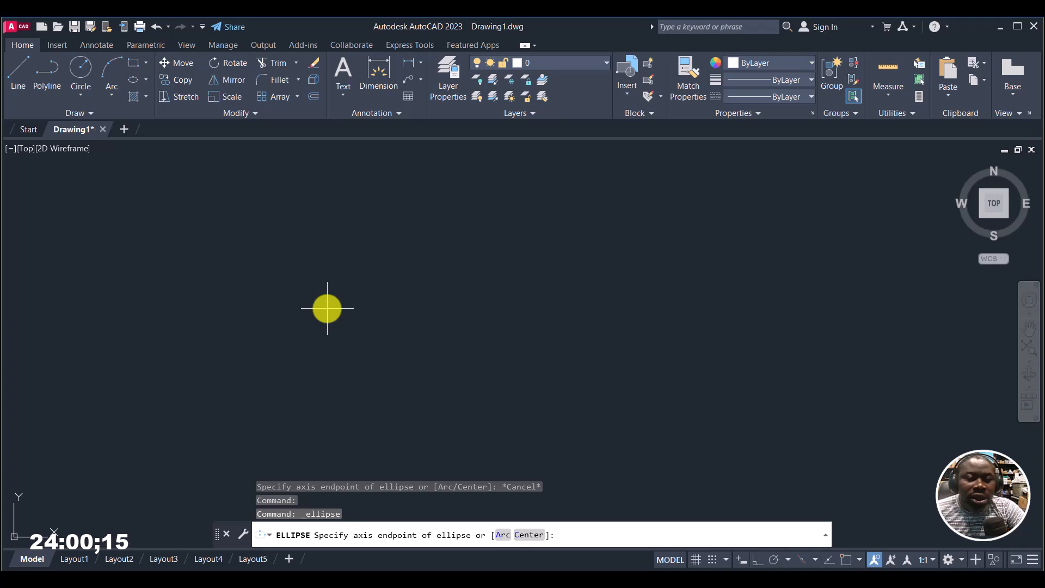
pyautogui.click(301, 299)
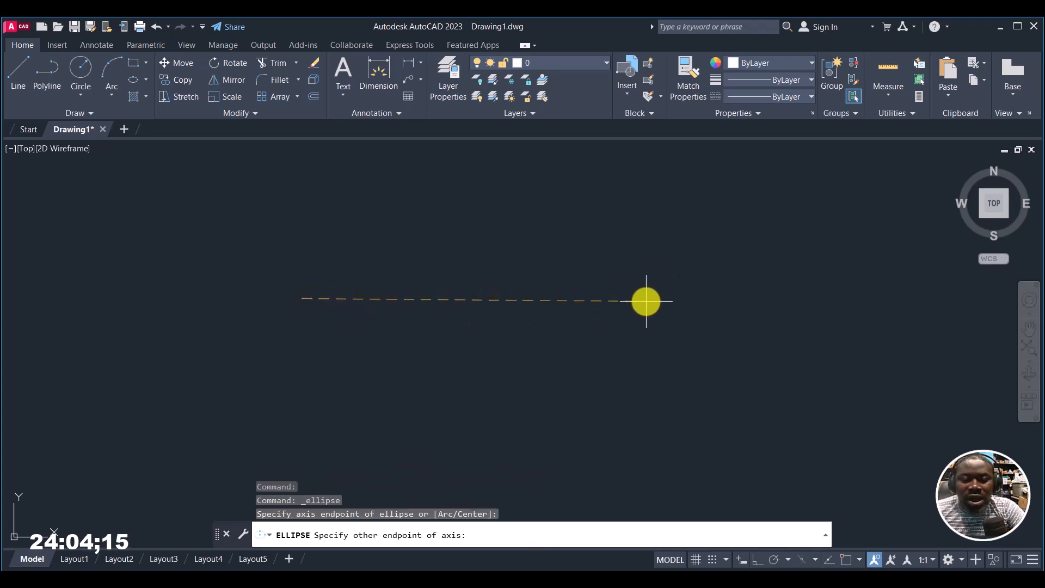
pyautogui.click(647, 300)
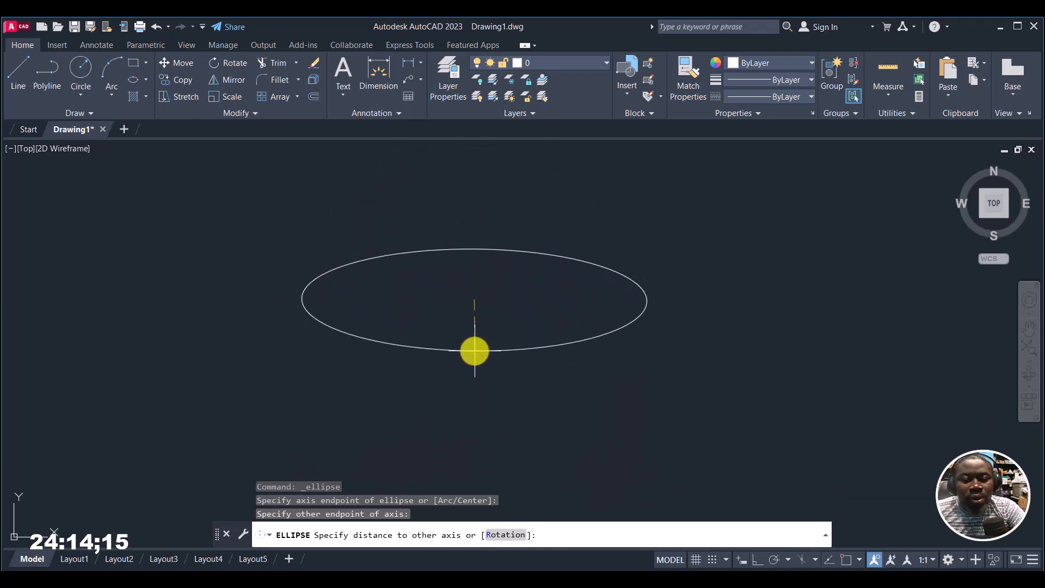
pyautogui.click(474, 352)
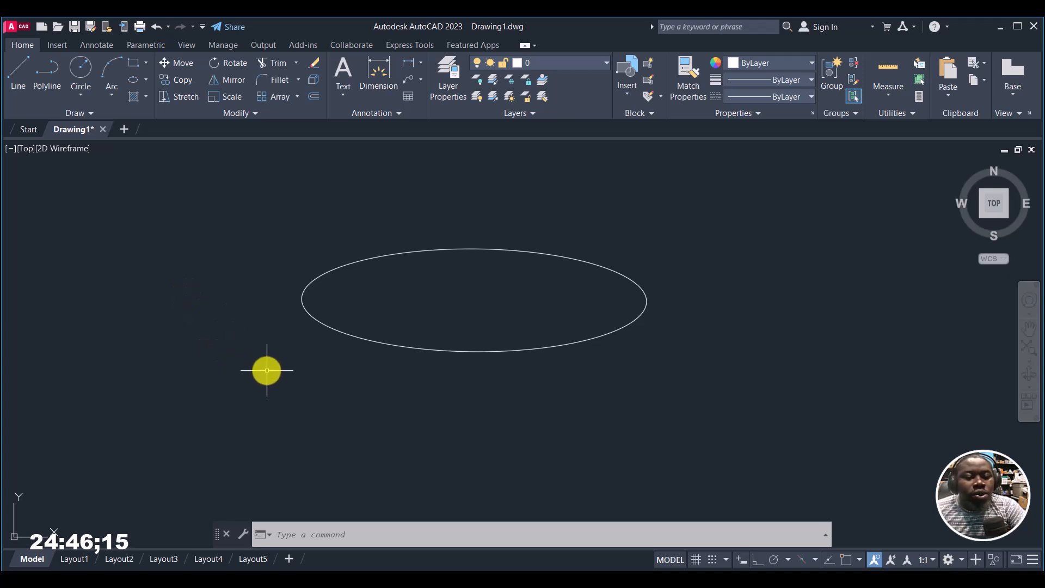
# Step: Erase all the ellipses in the drawing, including those out of view
pyautogui.hotkey('ctrl', 'a')
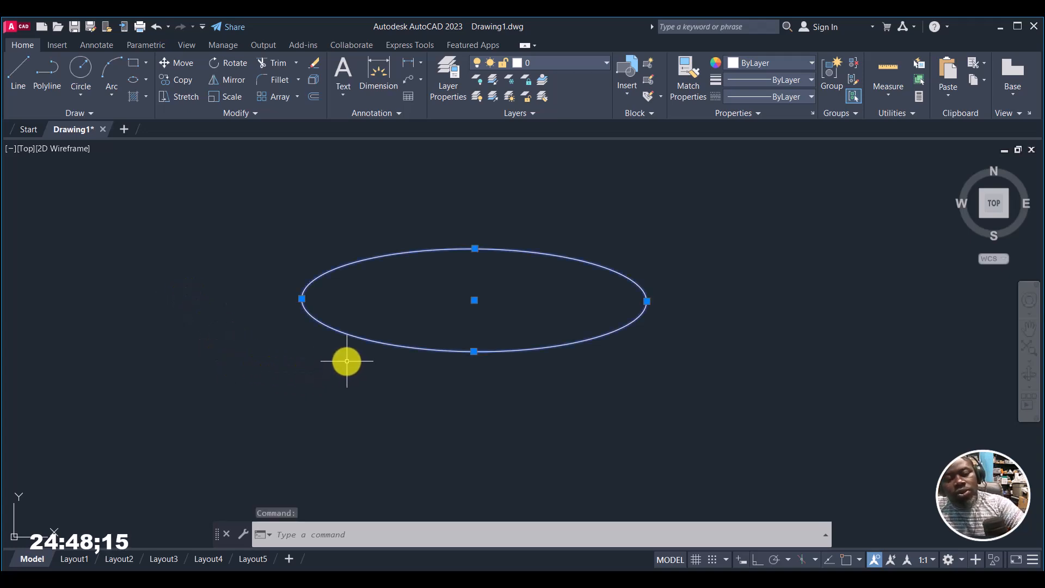
pyautogui.press('Delete')
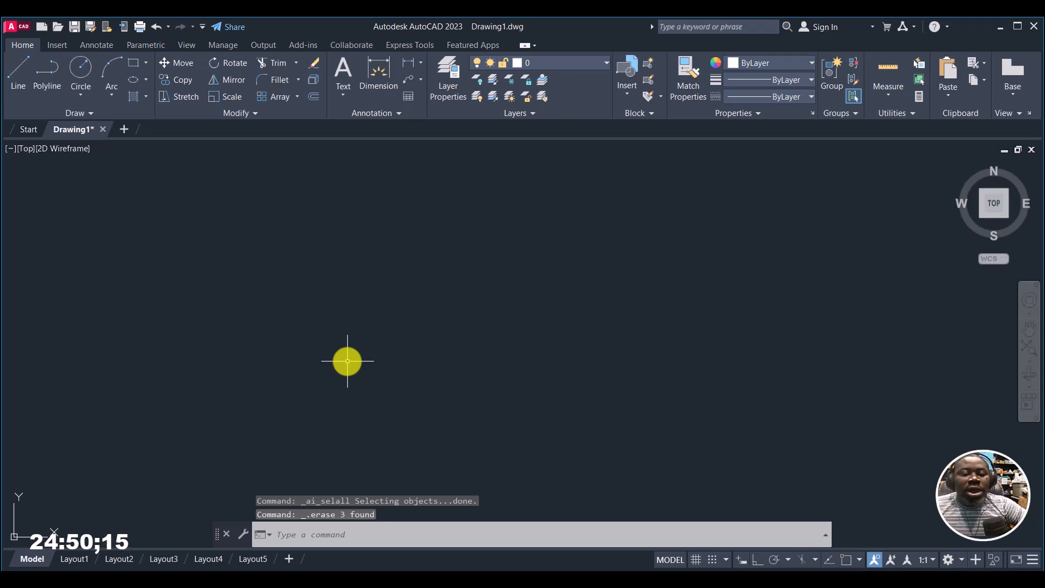
# Step: Draw an elliptical arc with a horizontal long axis, starting just past the top center and ending at the lower right, open to the right
pyautogui.click(145, 80)
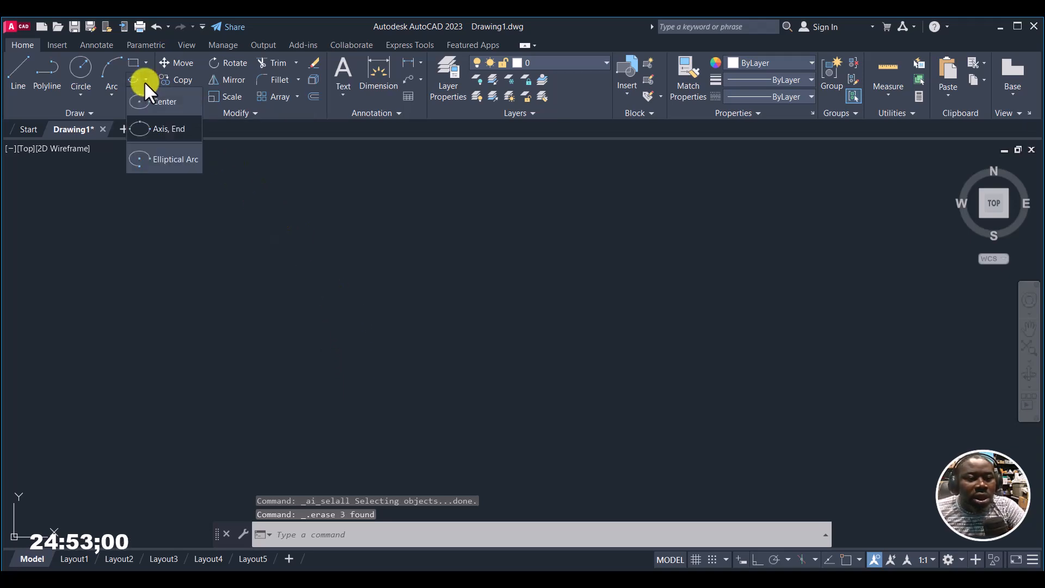
pyautogui.click(155, 159)
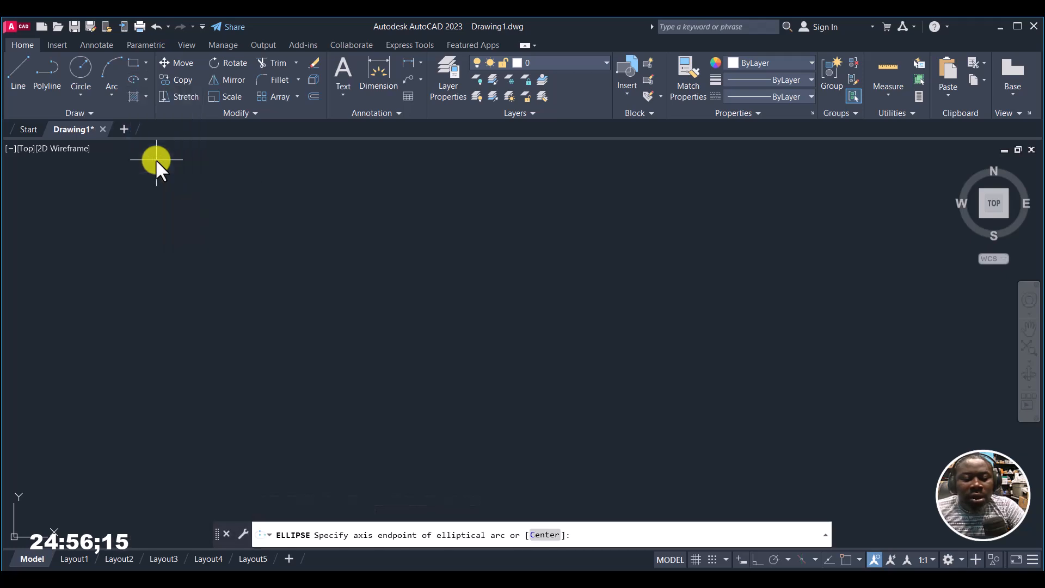
pyautogui.click(146, 79)
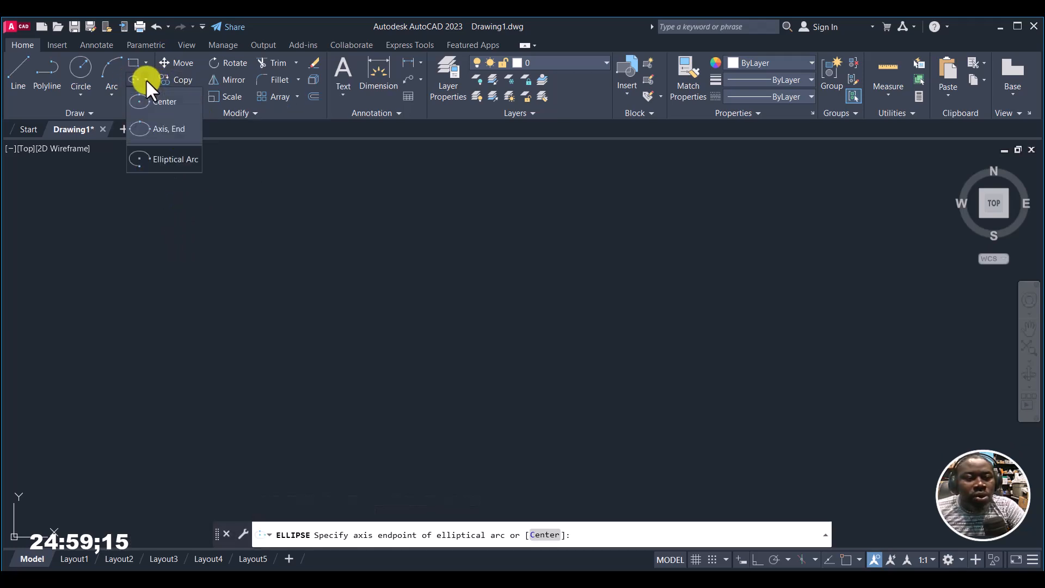
pyautogui.click(165, 159)
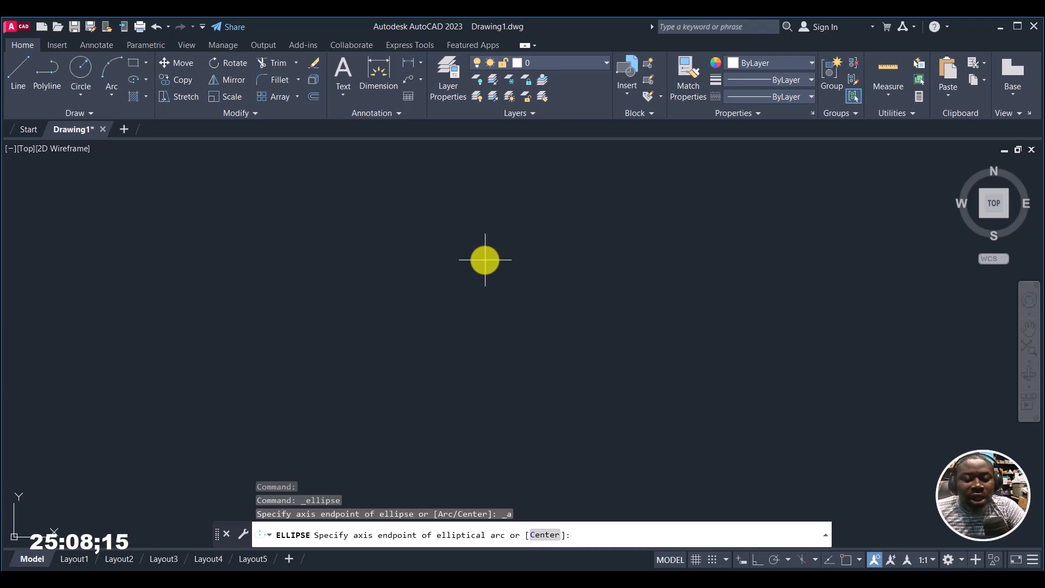
pyautogui.click(491, 265)
pyautogui.click(338, 265)
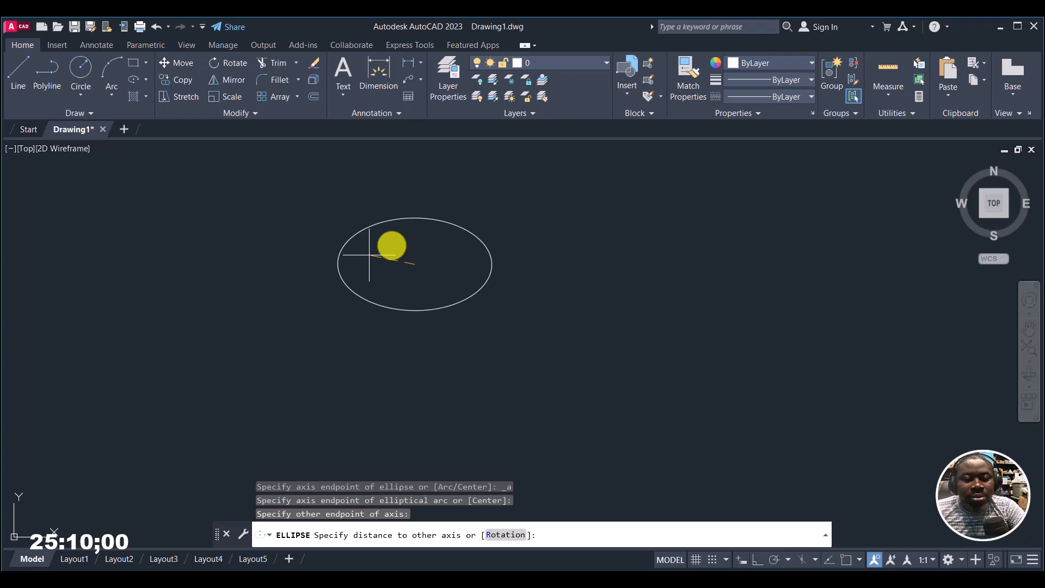
pyautogui.click(421, 222)
pyautogui.click(431, 181)
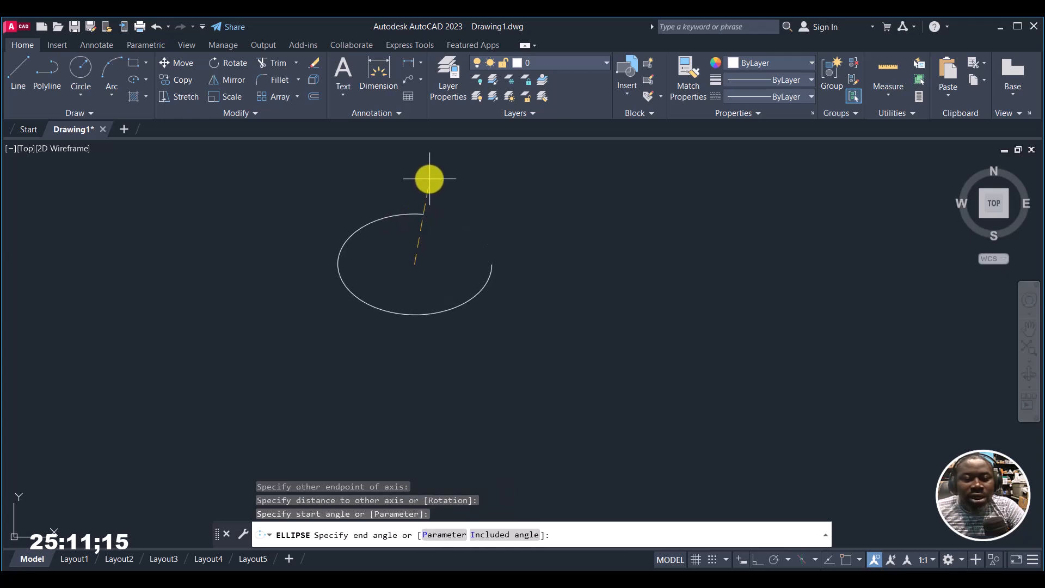
pyautogui.click(518, 372)
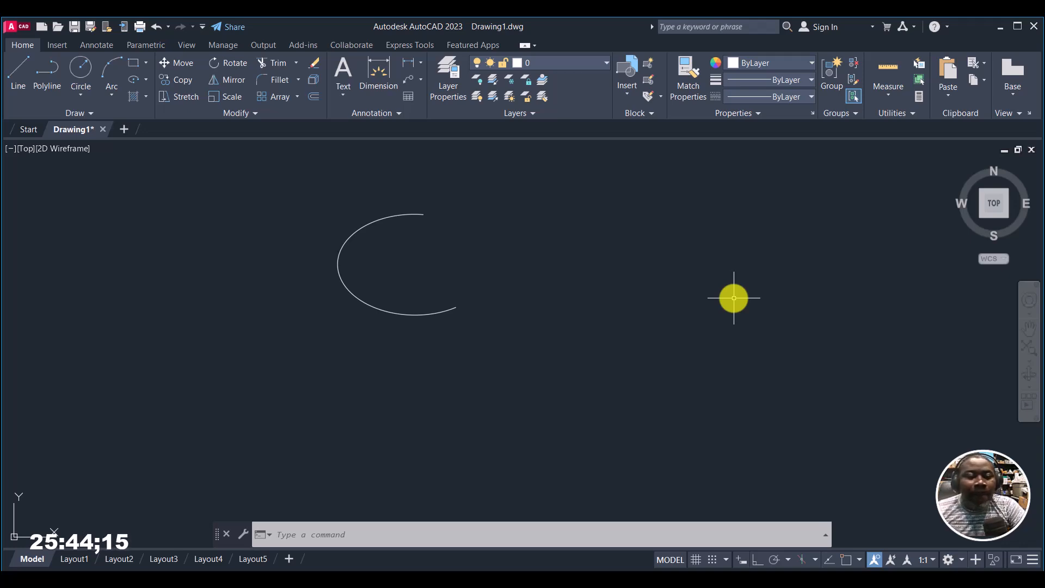
# Step: Draw a wider elliptical arc to the right of the first, starting at its lower left and ending at its upper left, open to the left
pyautogui.click(145, 81)
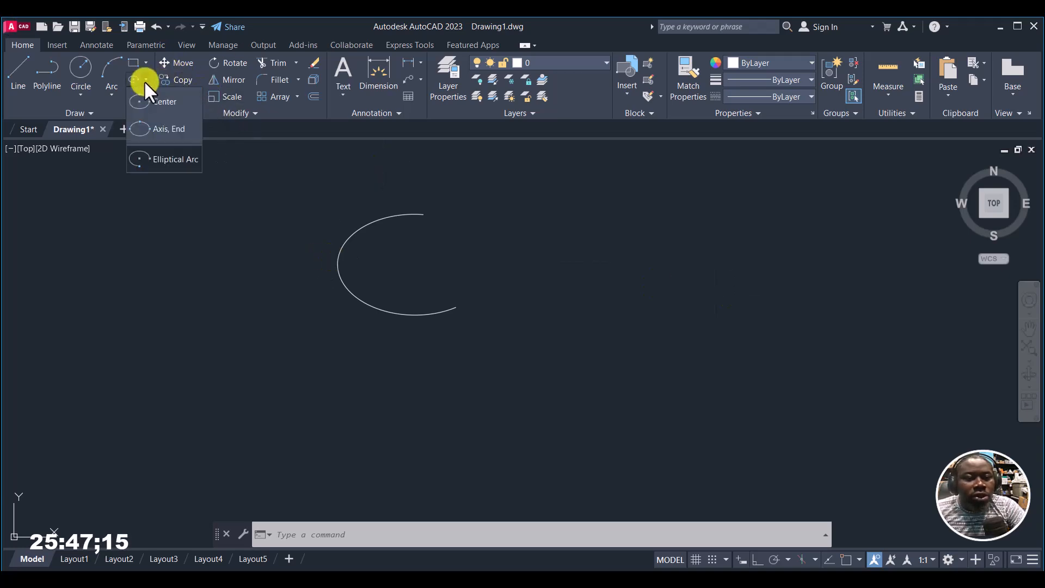
pyautogui.click(156, 160)
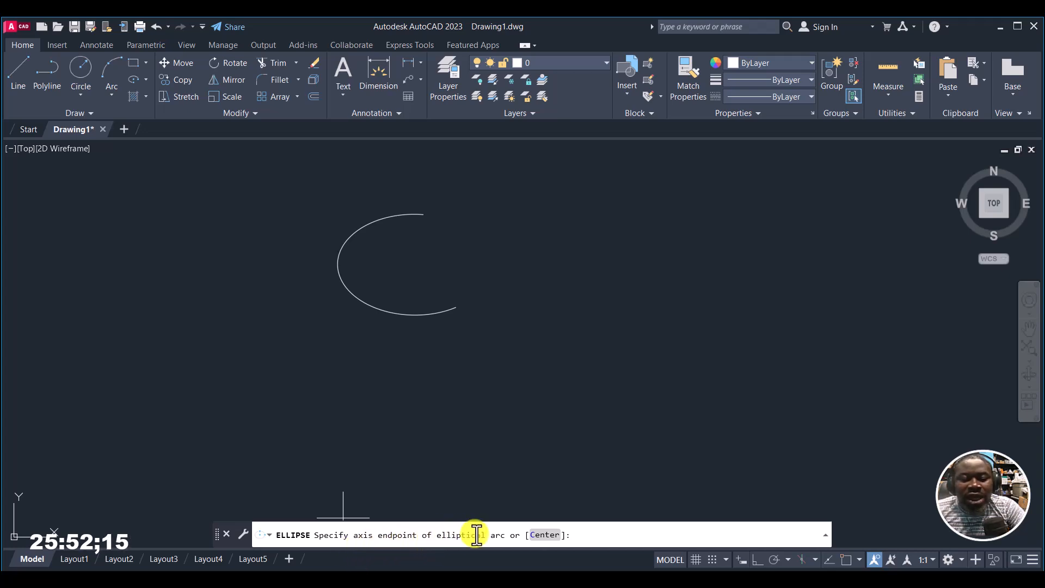
pyautogui.click(815, 266)
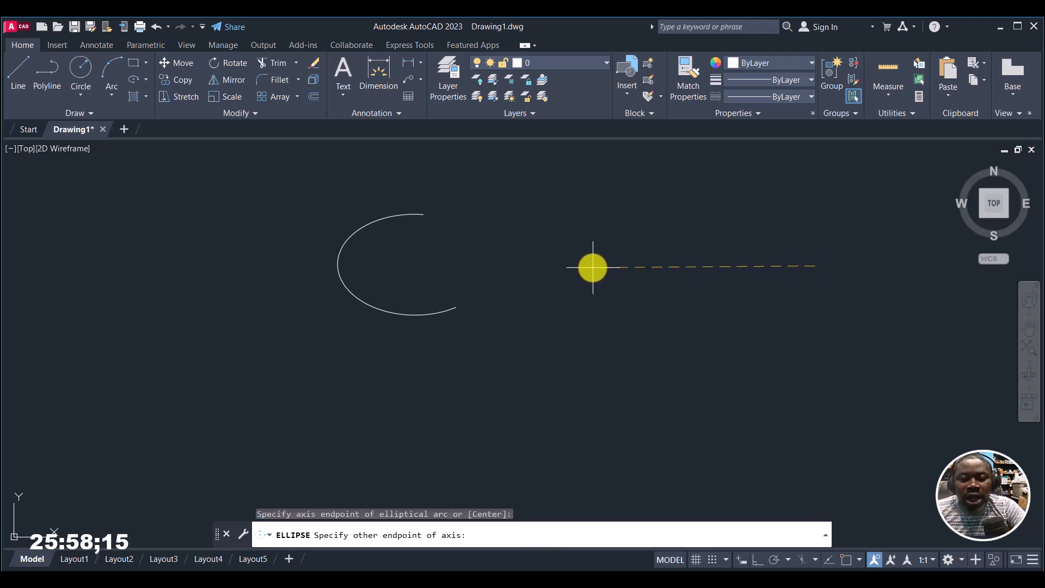
pyautogui.click(566, 268)
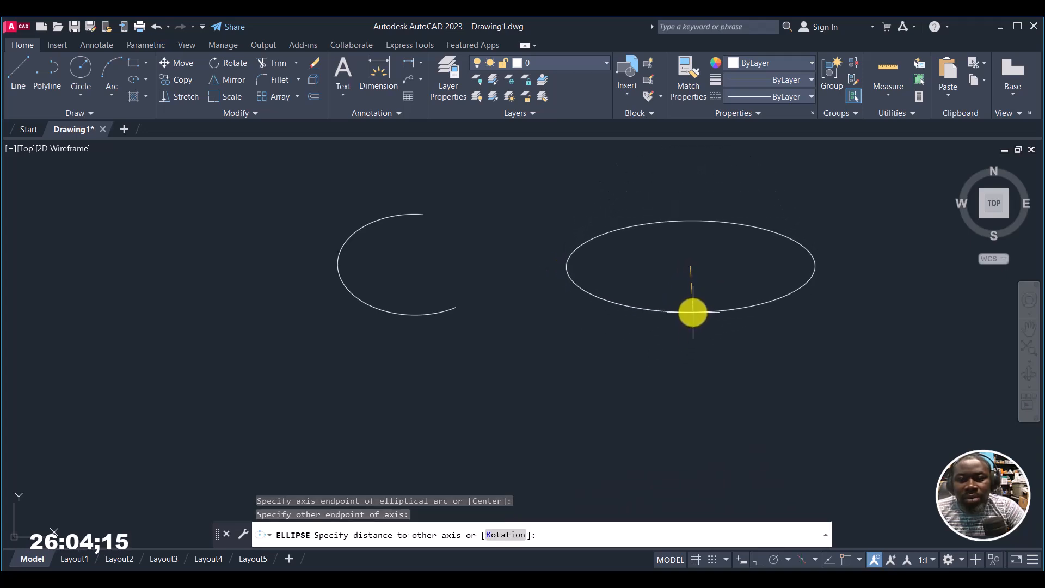
pyautogui.click(694, 312)
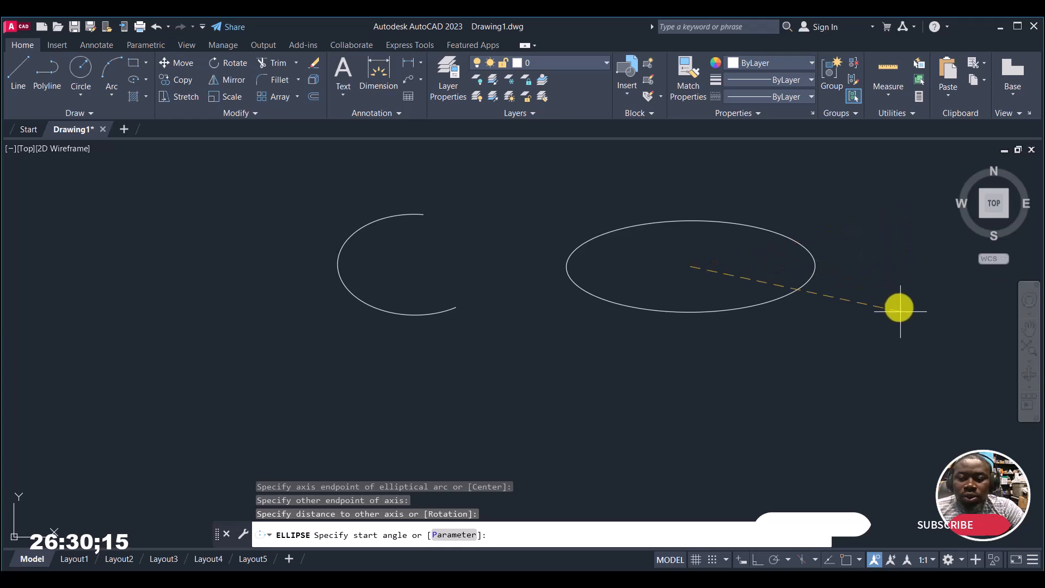
pyautogui.click(506, 303)
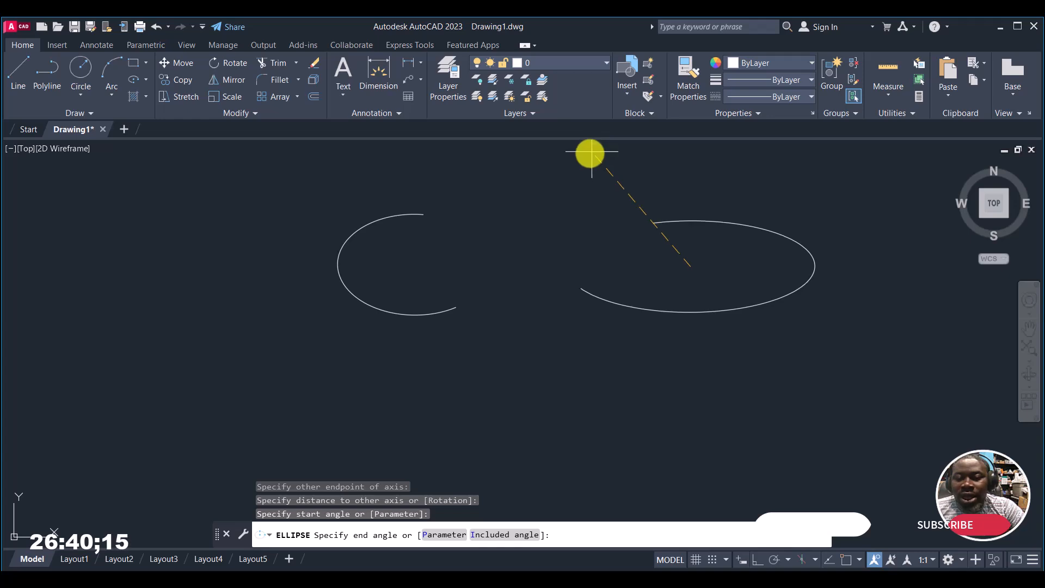
pyautogui.click(577, 168)
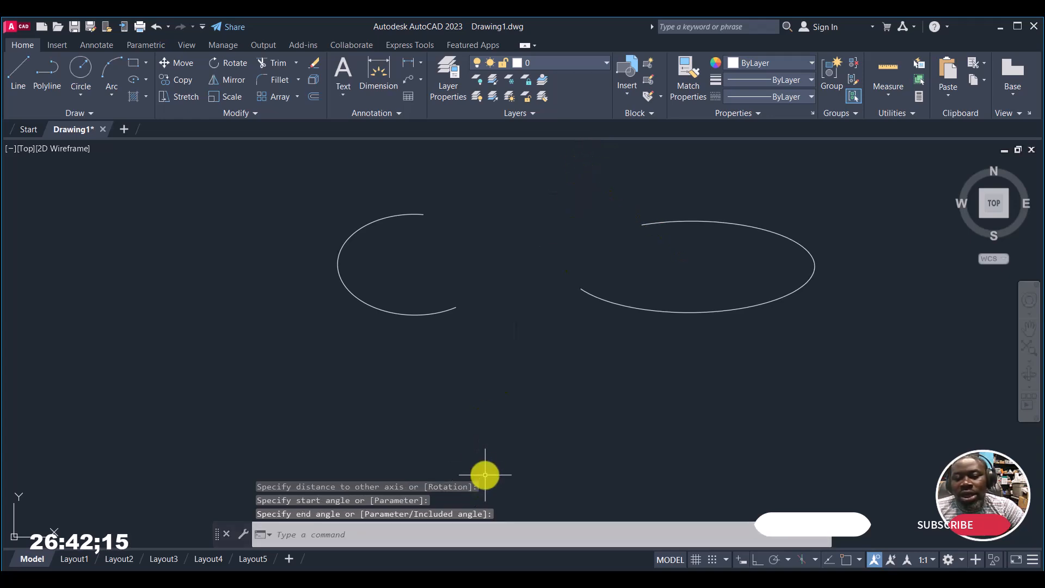